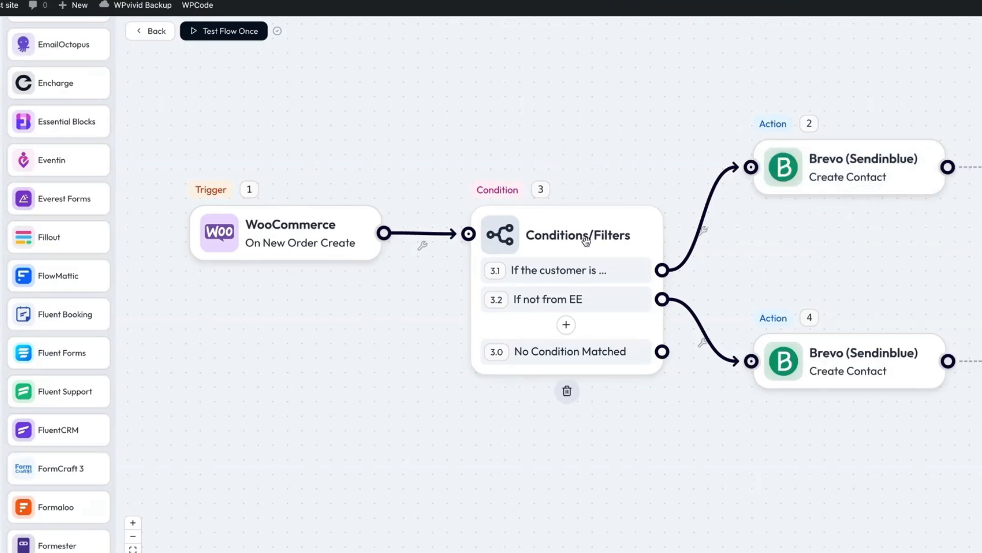
# Look over the example WooCommerce-to-Brevo flow and read the Bit Flows page in the WordPress plugin directory
pyautogui.moveTo(606, 271)
pyautogui.moveTo(839, 165)
pyautogui.scroll(-2, 364, 125)
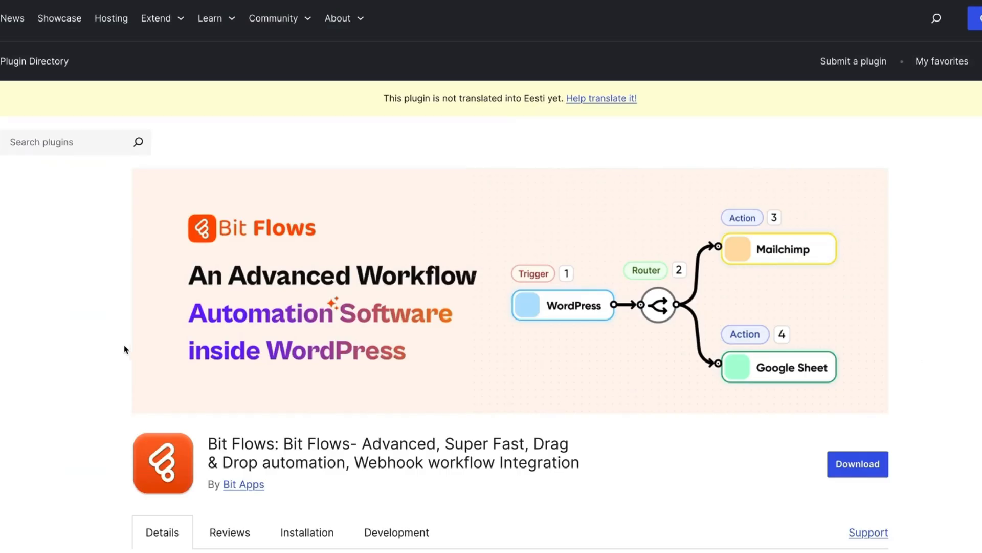
pyautogui.scroll(-4, 126, 345)
pyautogui.scroll(-2, 123, 348)
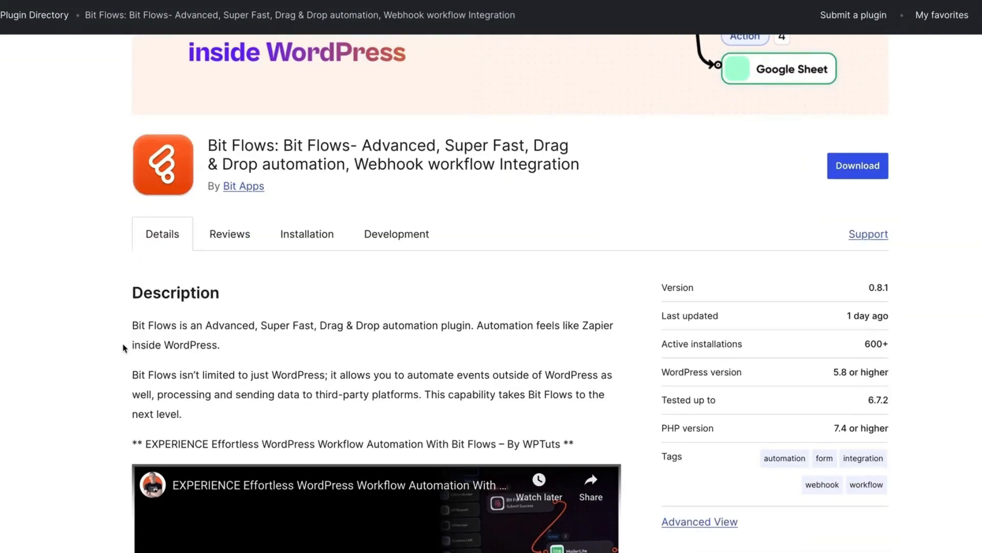
pyautogui.scroll(2, 145, 321)
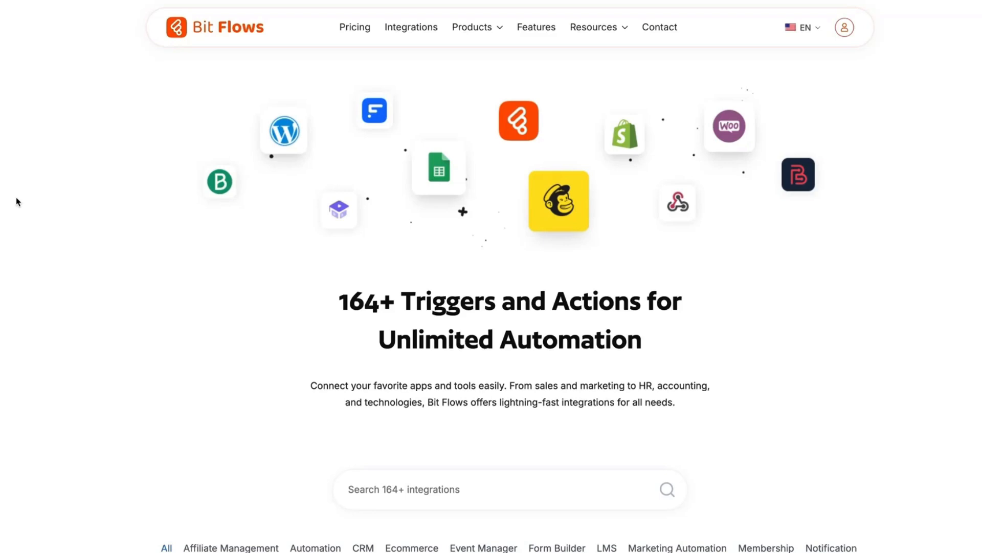
# Browse the catalogue of available triggers and actions on the Bit Flows integrations page
pyautogui.scroll(-8, 31, 201)
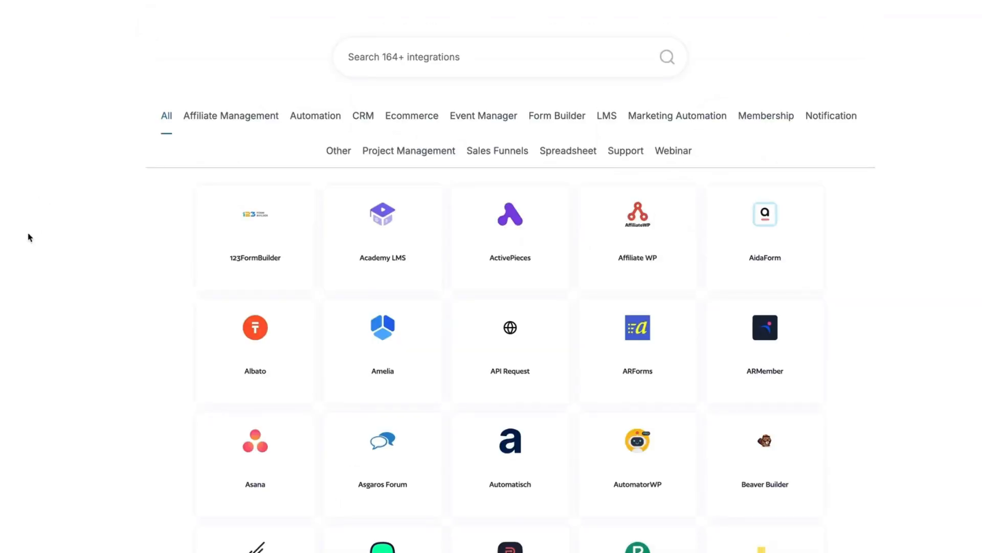
pyautogui.scroll(-2, 48, 226)
pyautogui.scroll(-5, 48, 225)
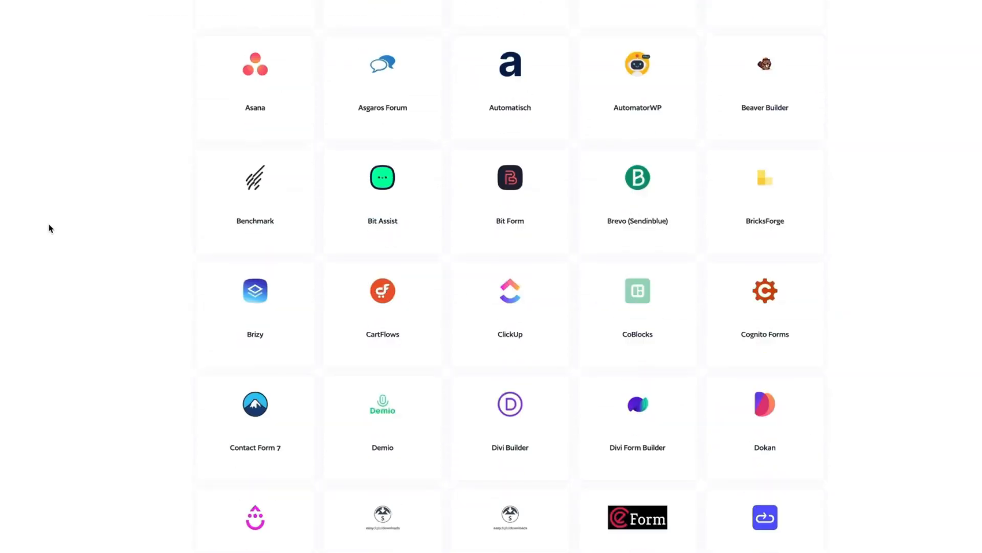
pyautogui.scroll(-10, 54, 200)
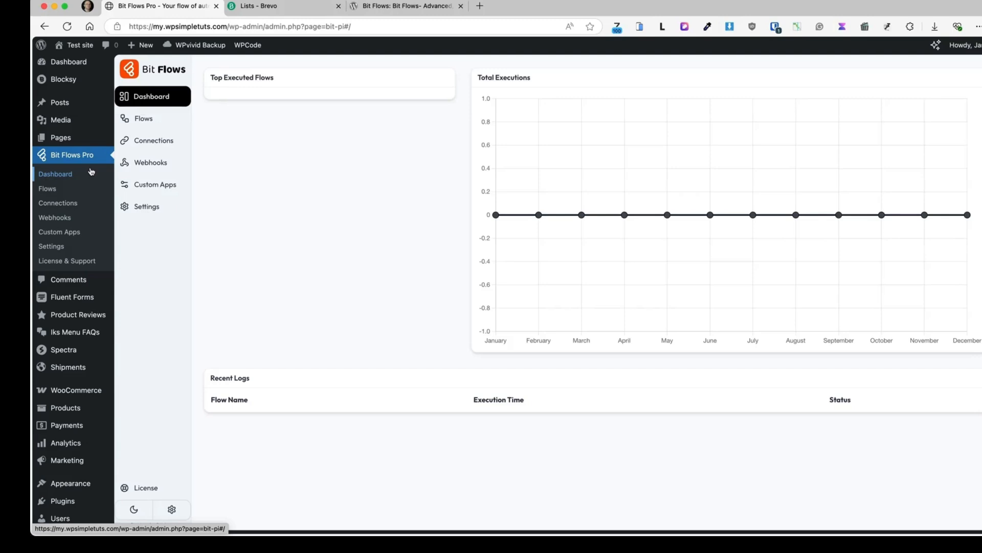
# Look through the Connections, Webhooks, Custom Apps and Settings sections of Bit Flows Pro
pyautogui.click(143, 121)
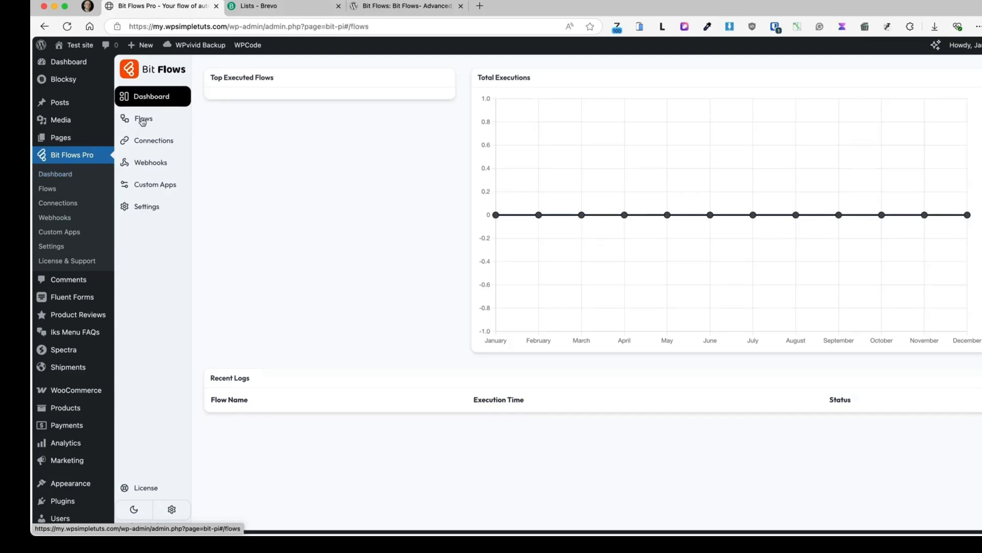
pyautogui.click(155, 146)
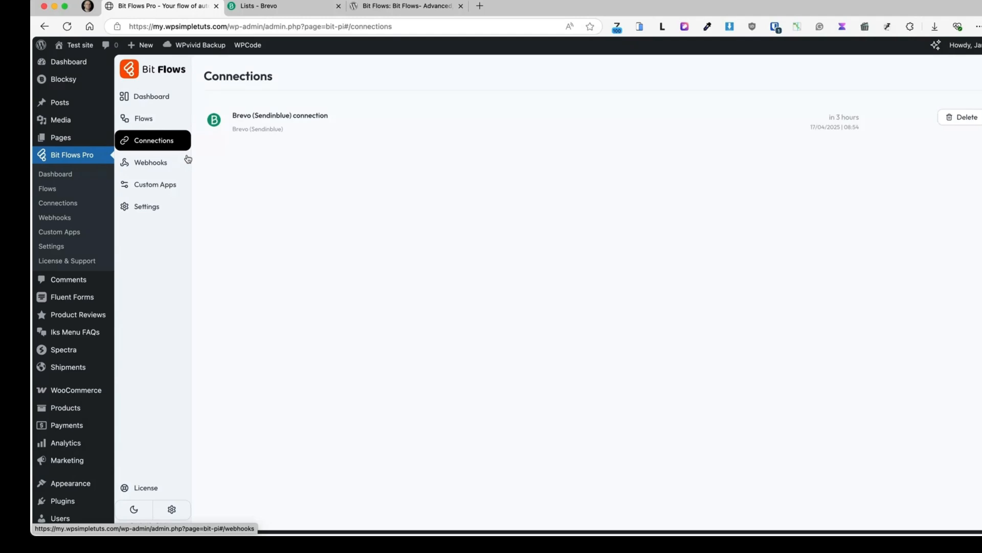
pyautogui.click(144, 163)
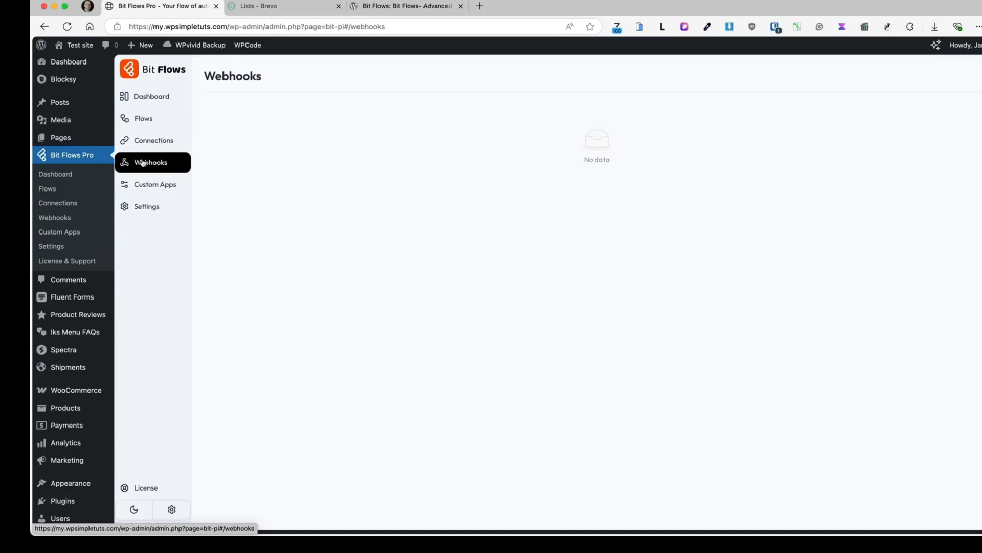
pyautogui.click(146, 191)
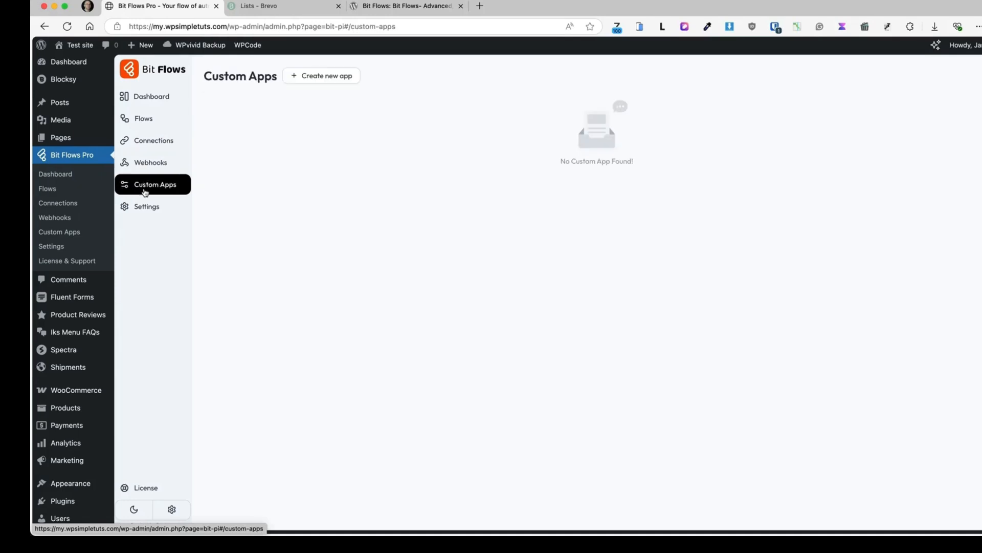
pyautogui.click(149, 210)
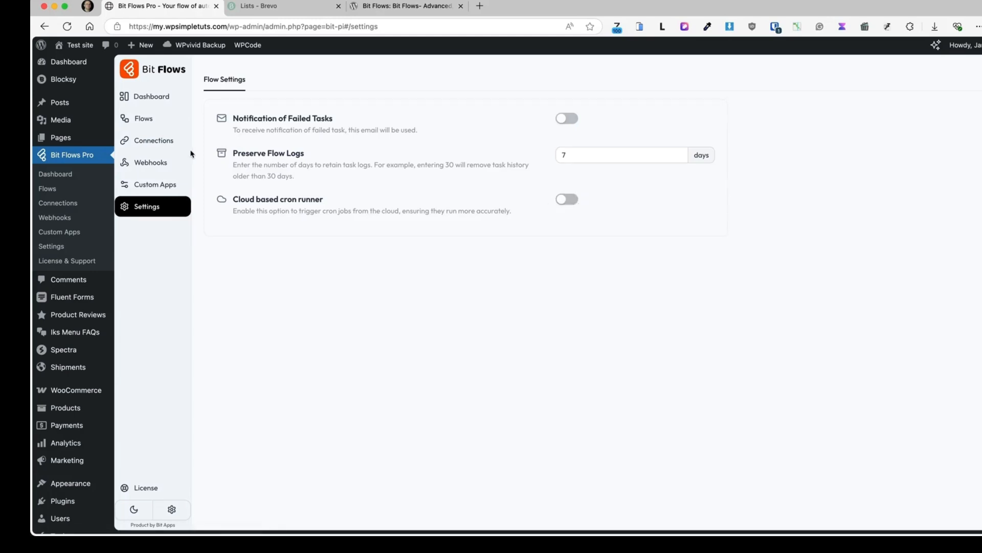
# Start a new flow in the Flows section and title it "Woo to Brevo"
pyautogui.click(142, 119)
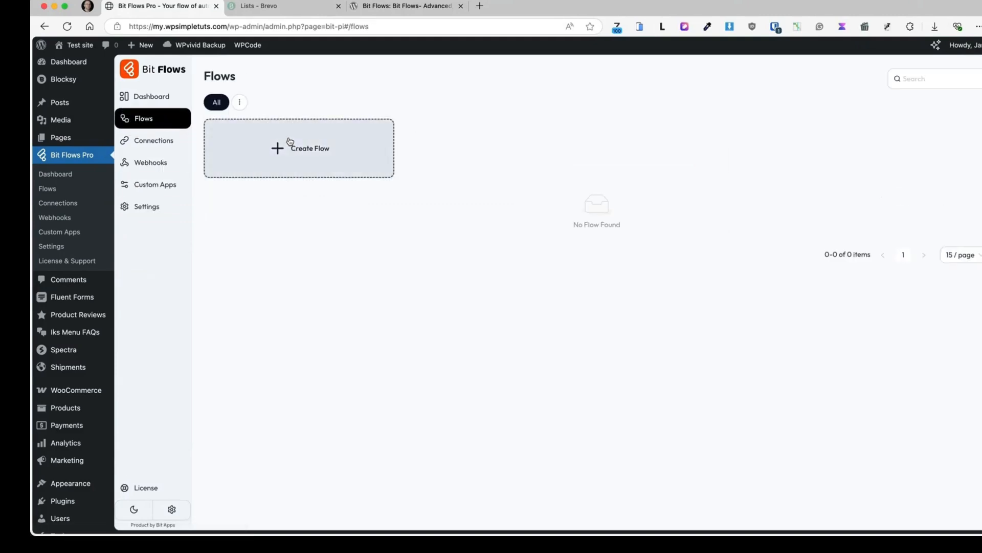
pyautogui.click(306, 149)
pyautogui.moveTo(475, 195); pyautogui.dragTo(385, 189)
pyautogui.write('Woo to Brevo')
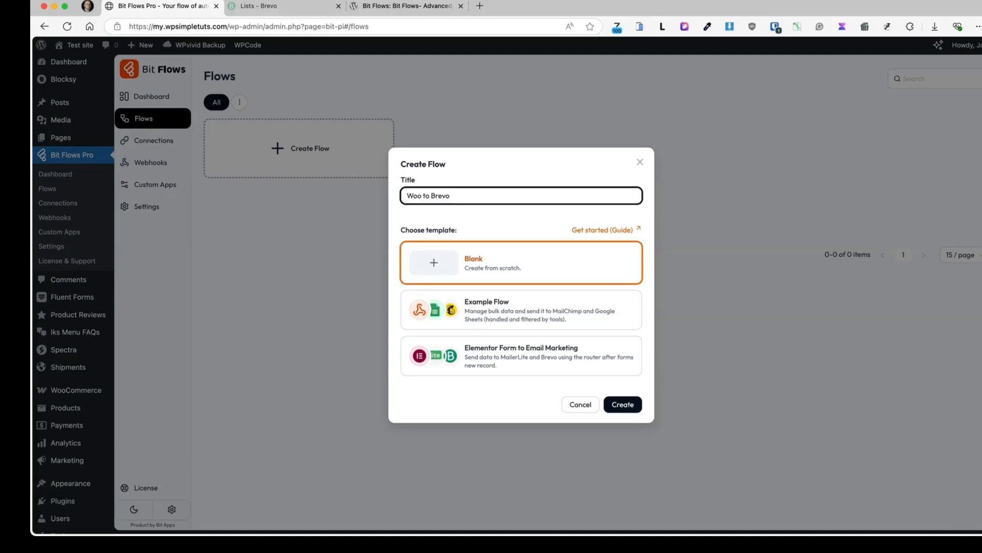
# Open the Get started guide, skim its trigger application section, and return to the flow creation dialog
pyautogui.click(596, 232)
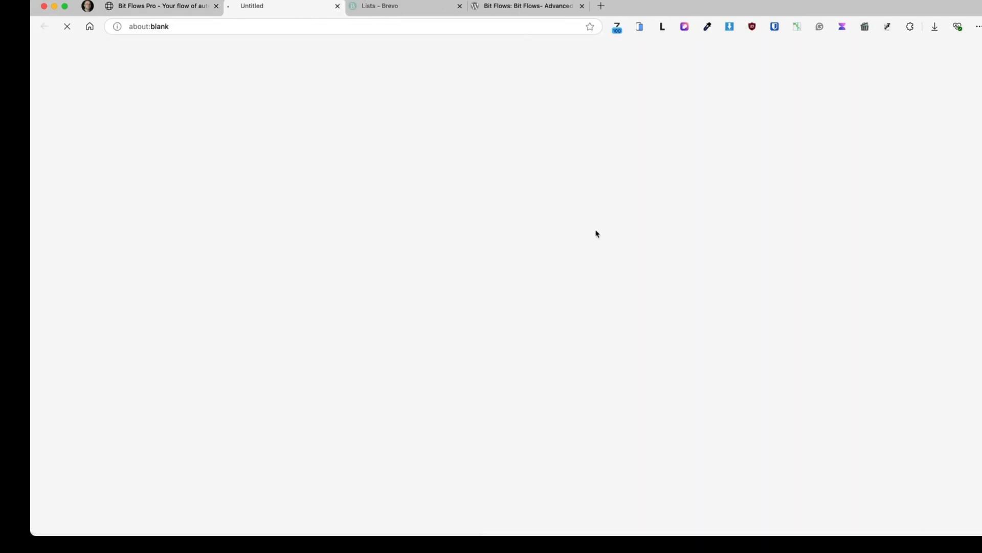
pyautogui.scroll(-10, 505, 236)
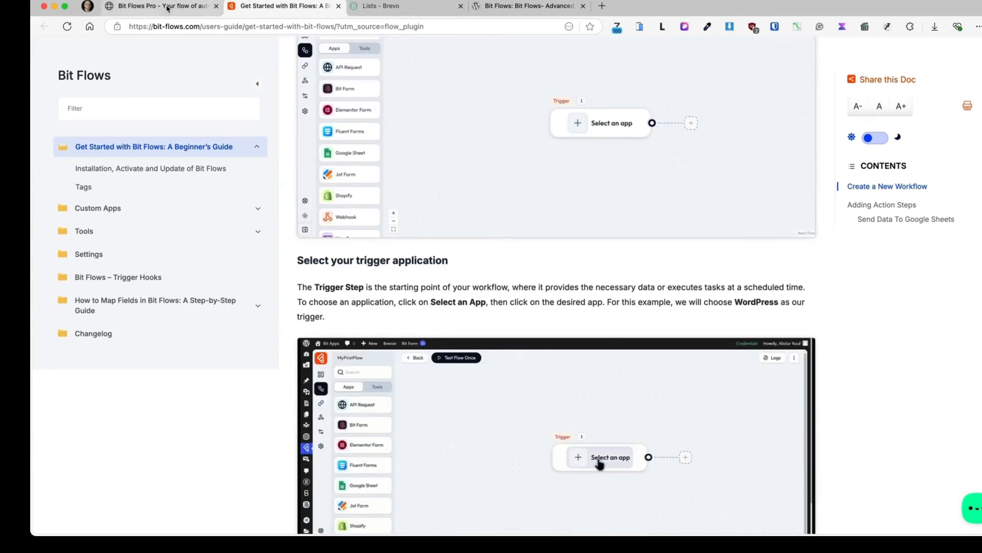
pyautogui.click(168, 6)
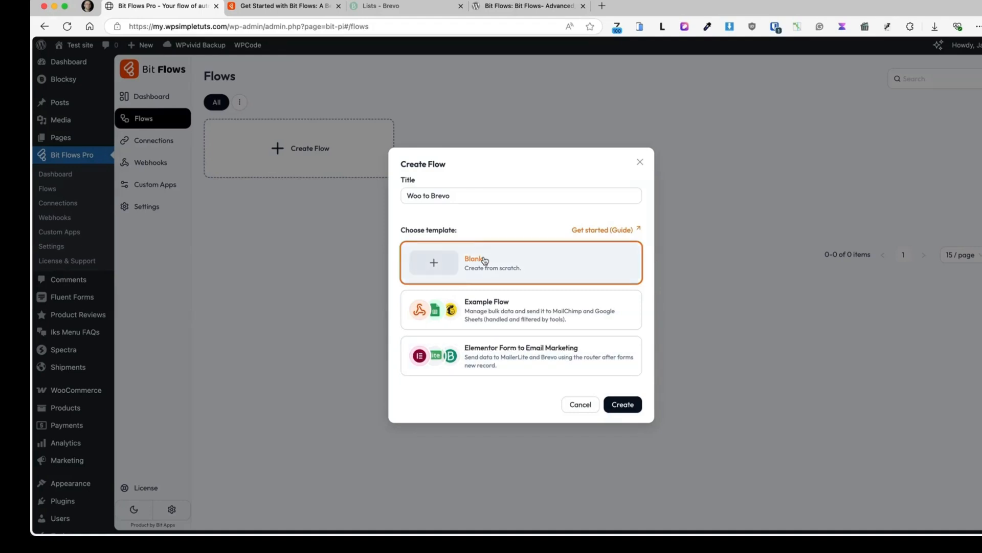
# Create the flow from the Blank template
pyautogui.click(623, 405)
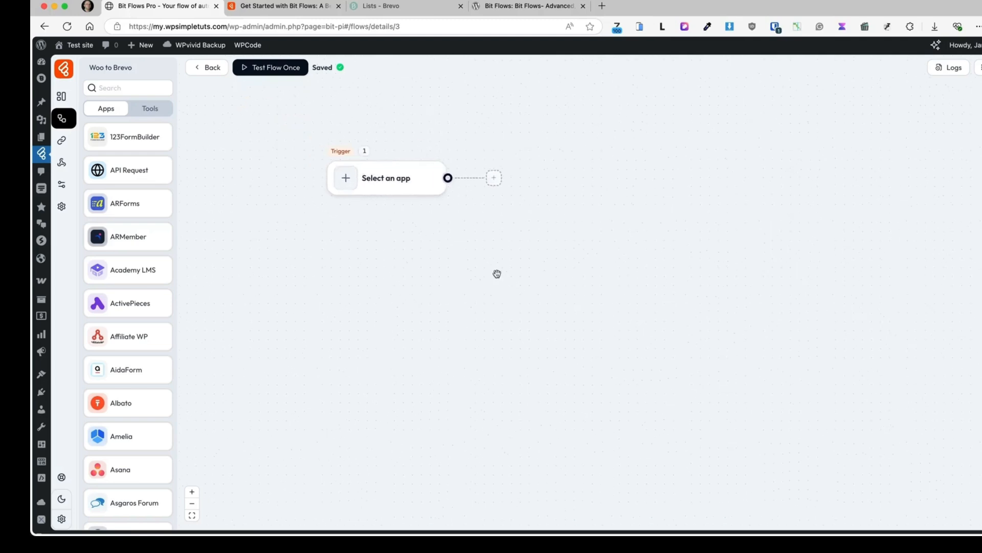
pyautogui.moveTo(691, 346); pyautogui.dragTo(531, 388)
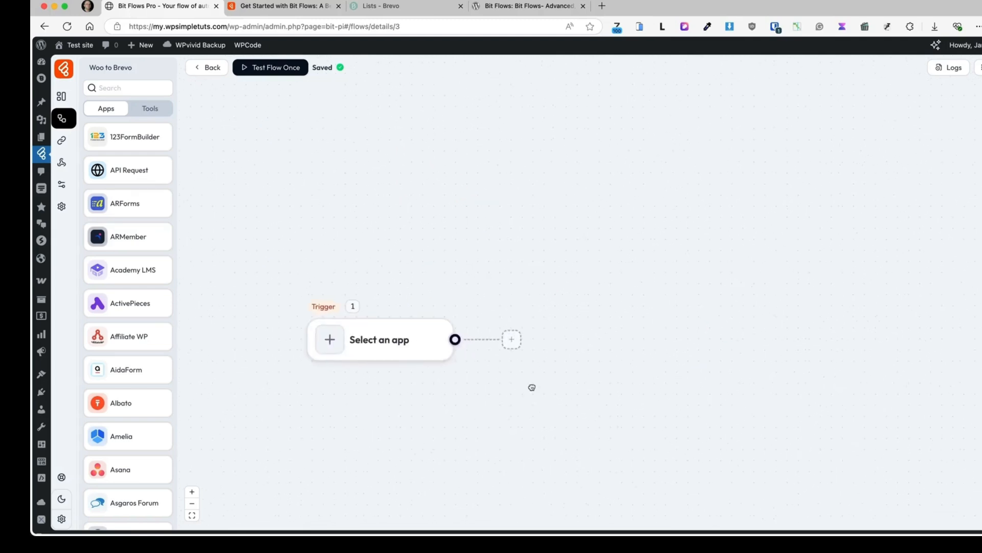
pyautogui.moveTo(412, 343); pyautogui.dragTo(364, 296)
pyautogui.moveTo(667, 238); pyautogui.dragTo(714, 274)
pyautogui.scroll(-5, 711, 276)
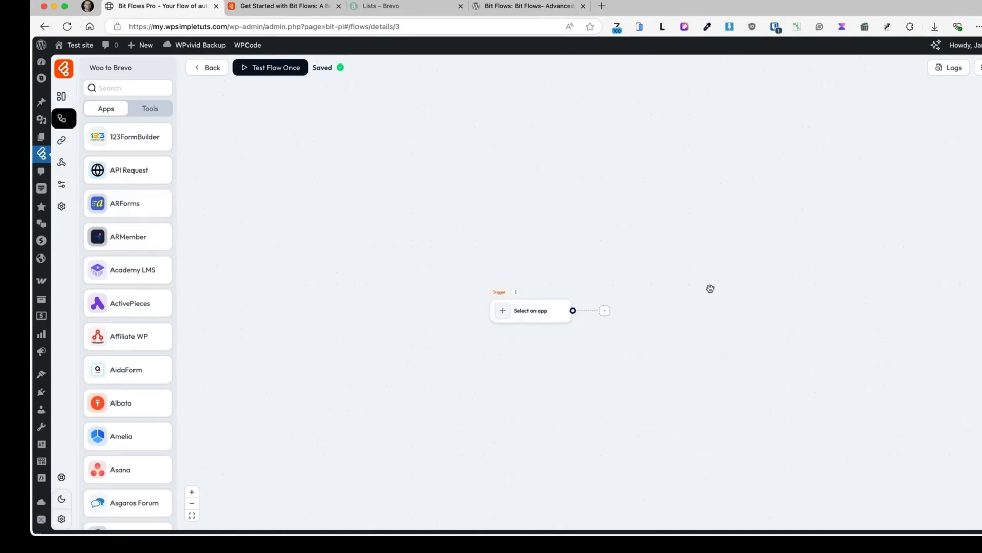
pyautogui.scroll(3, 712, 297)
pyautogui.scroll(3, 713, 300)
pyautogui.scroll(-1, 712, 300)
pyautogui.scroll(1, 713, 300)
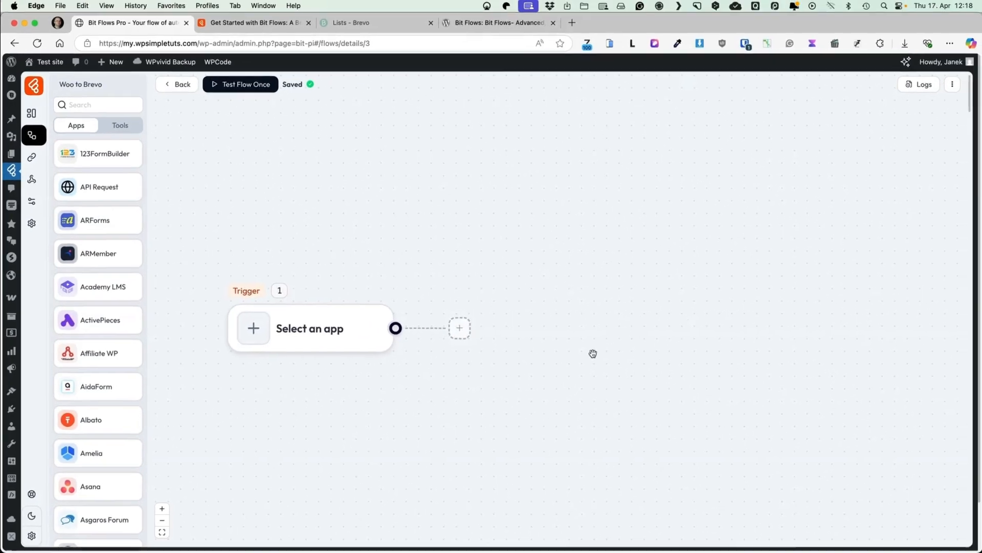
pyautogui.moveTo(593, 354); pyautogui.dragTo(592, 342)
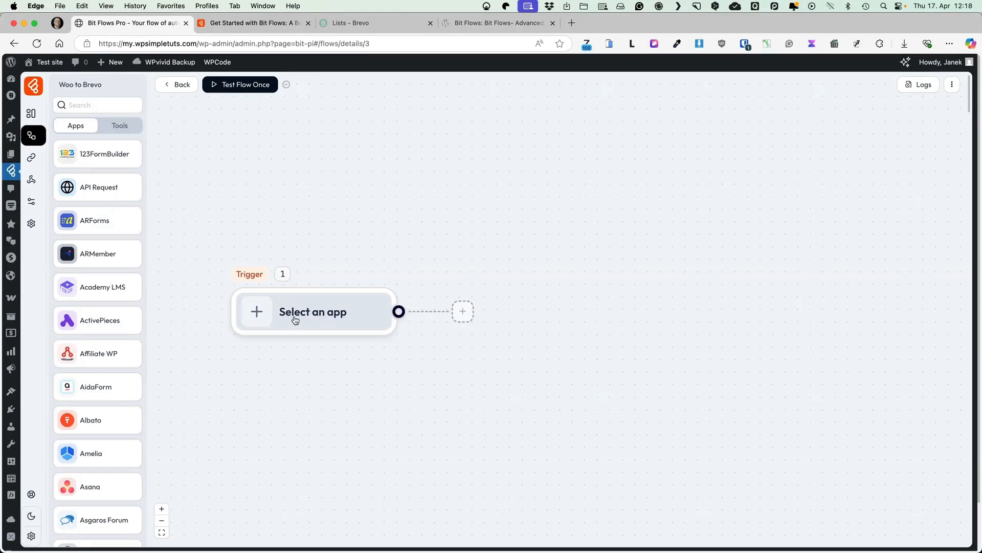
# Set the flow's trigger to the WooCommerce app with the On New Order Create event
pyautogui.scroll(-15, 121, 169)
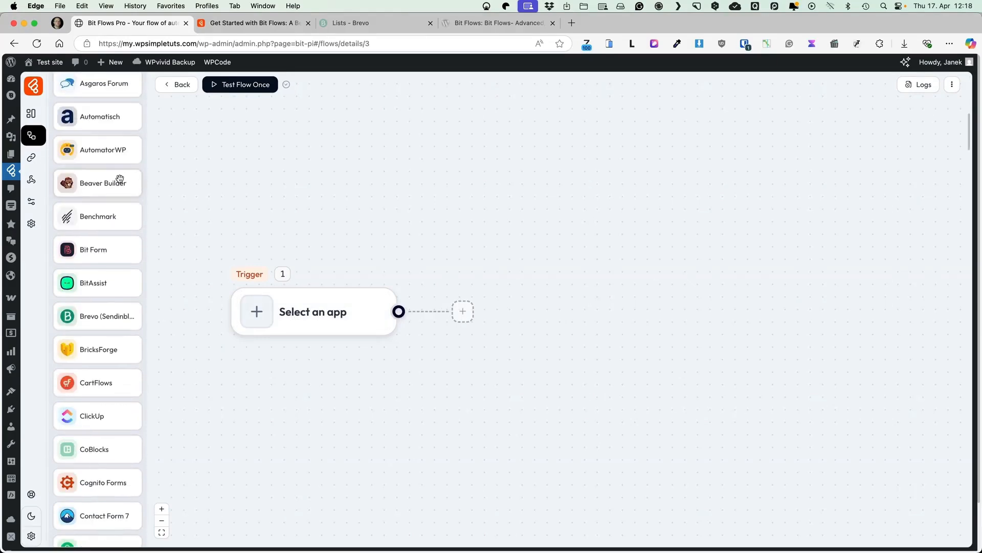
pyautogui.scroll(-20, 121, 180)
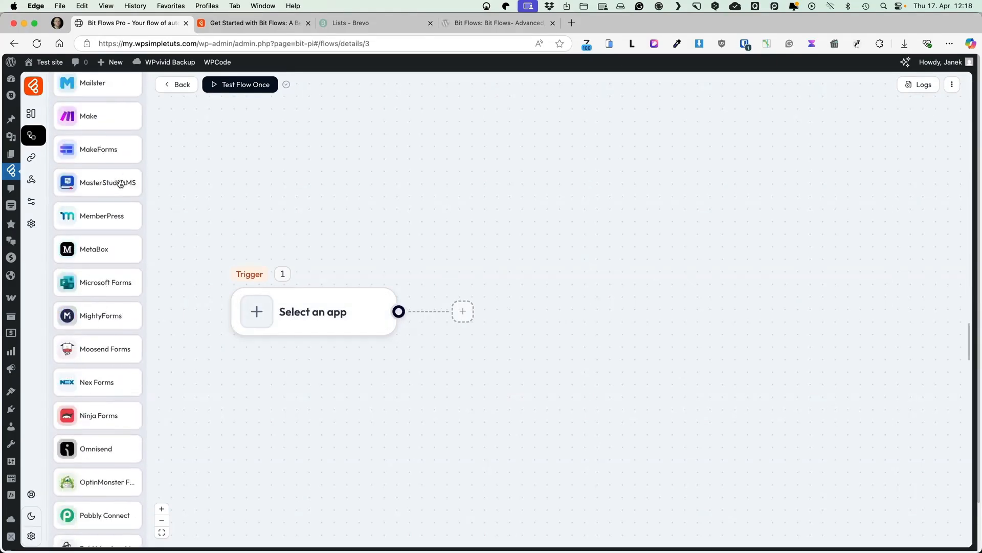
pyautogui.scroll(-10, 121, 186)
pyautogui.scroll(20, 121, 187)
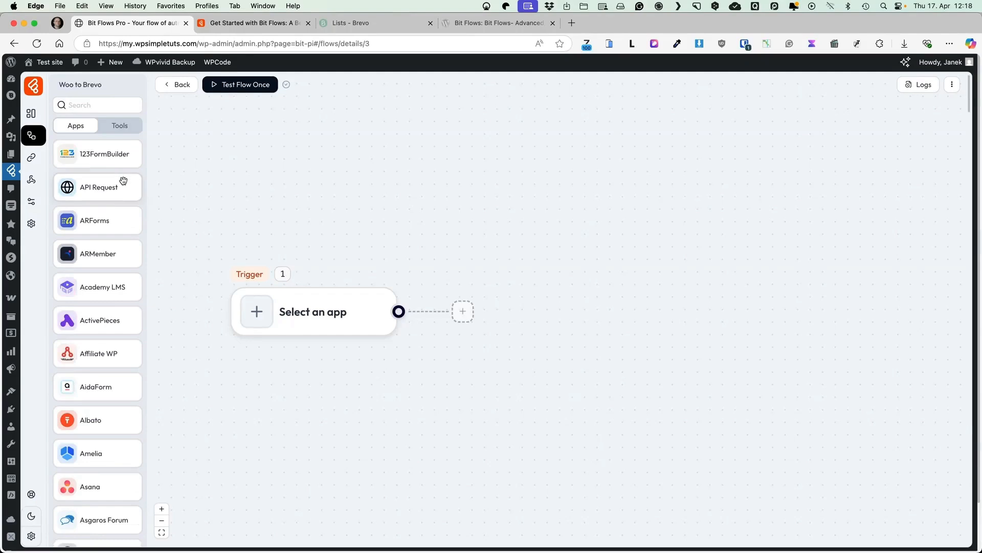
pyautogui.click(79, 105)
pyautogui.click(308, 313)
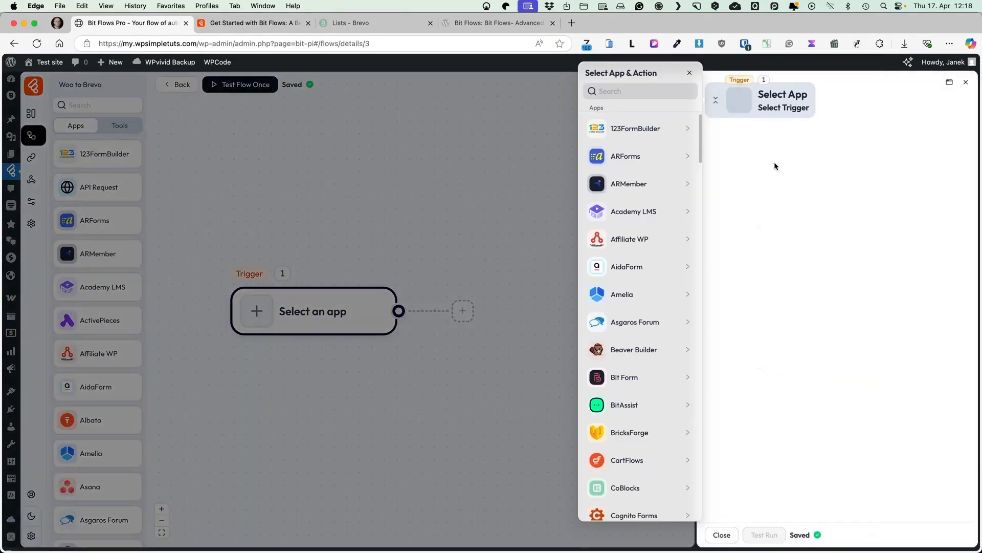
pyautogui.write('woo')
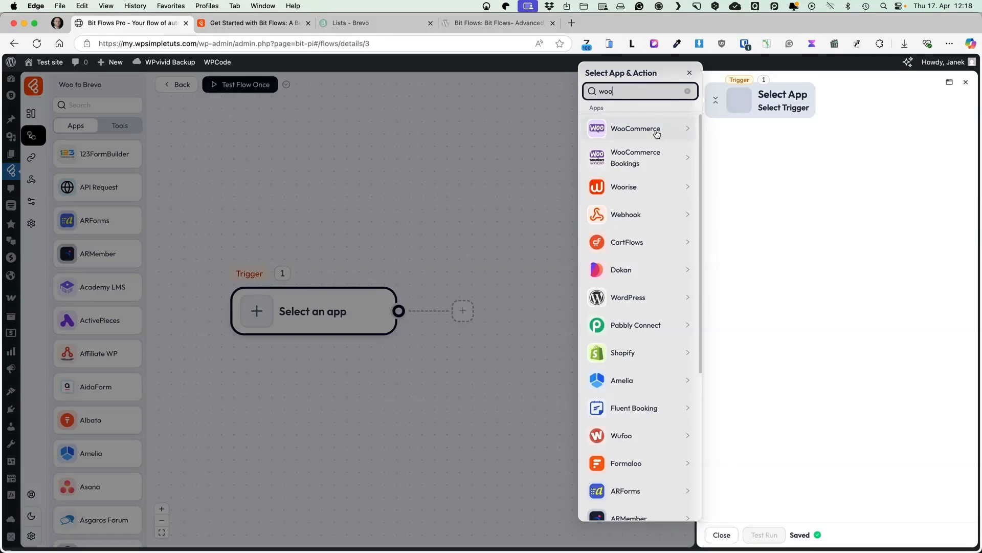
pyautogui.click(657, 134)
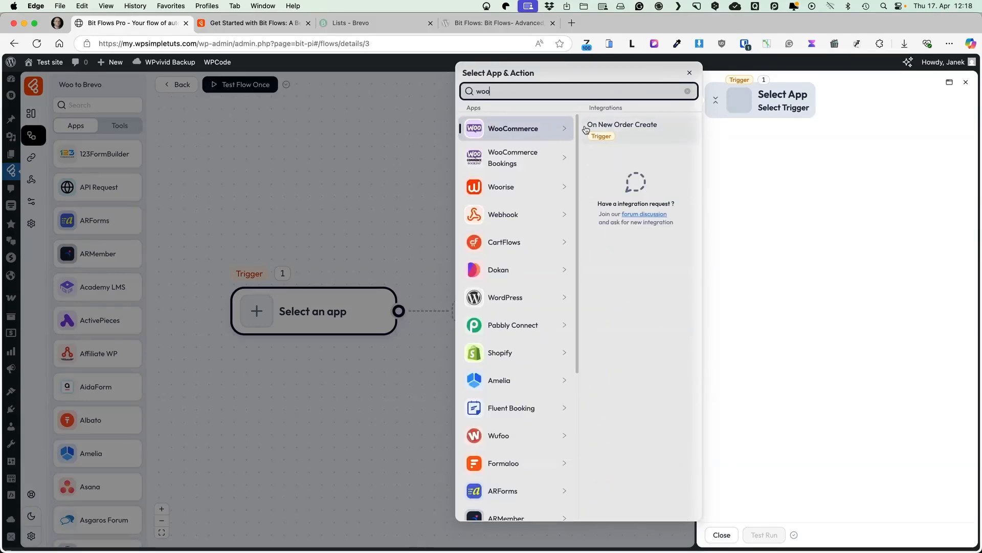
pyautogui.click(612, 129)
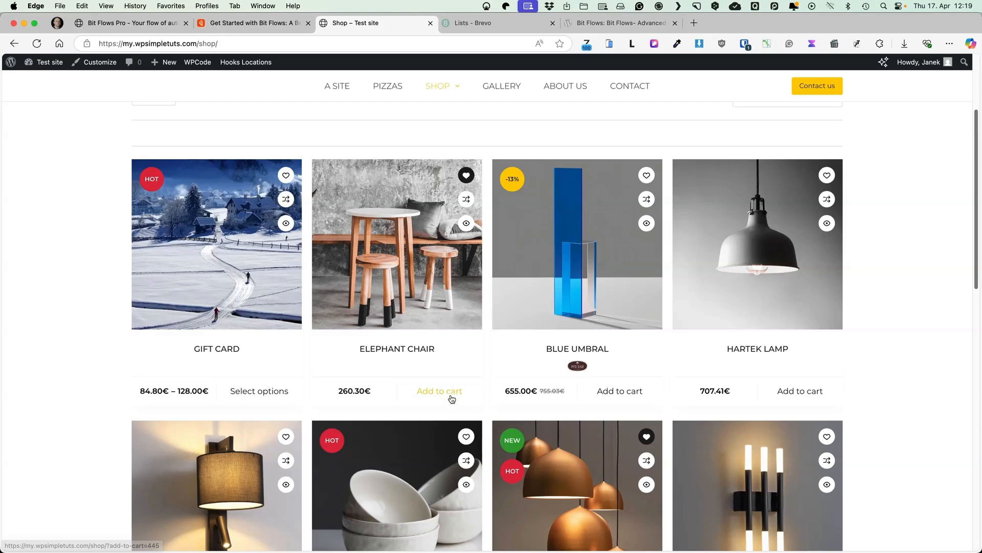
# Add the Elephant Chair to the shop cart and proceed to checkout, and start the WooCommerce trigger's response listener
pyautogui.click(451, 392)
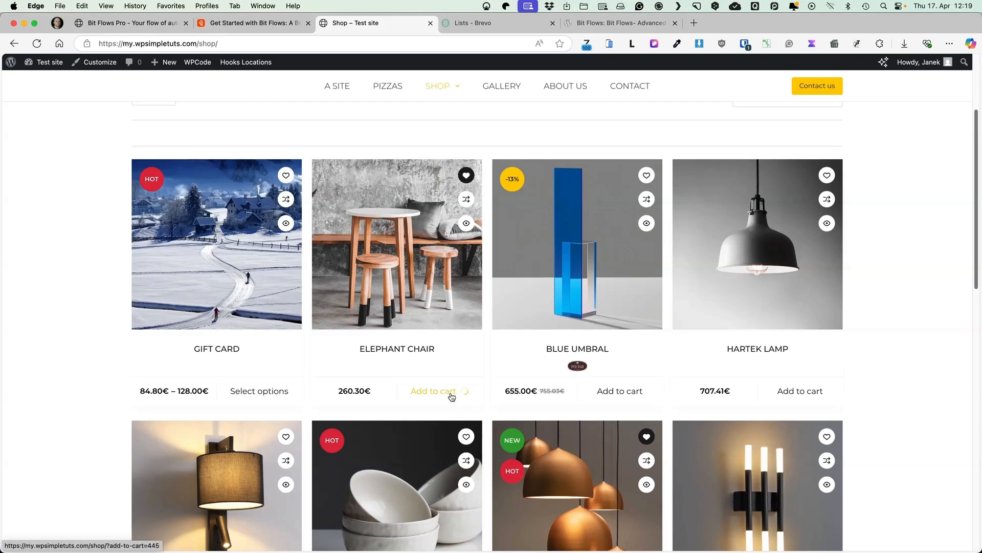
pyautogui.click(939, 518)
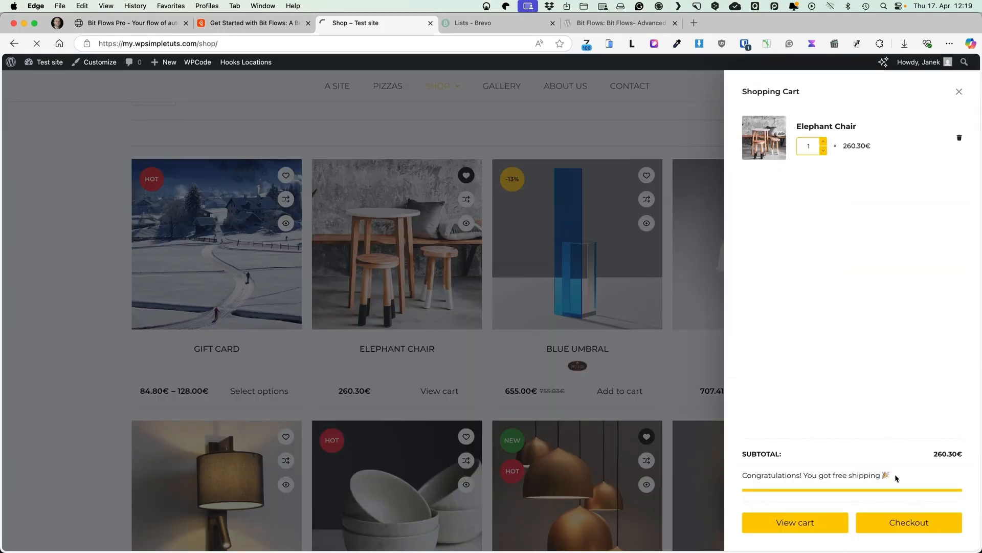
pyautogui.click(131, 23)
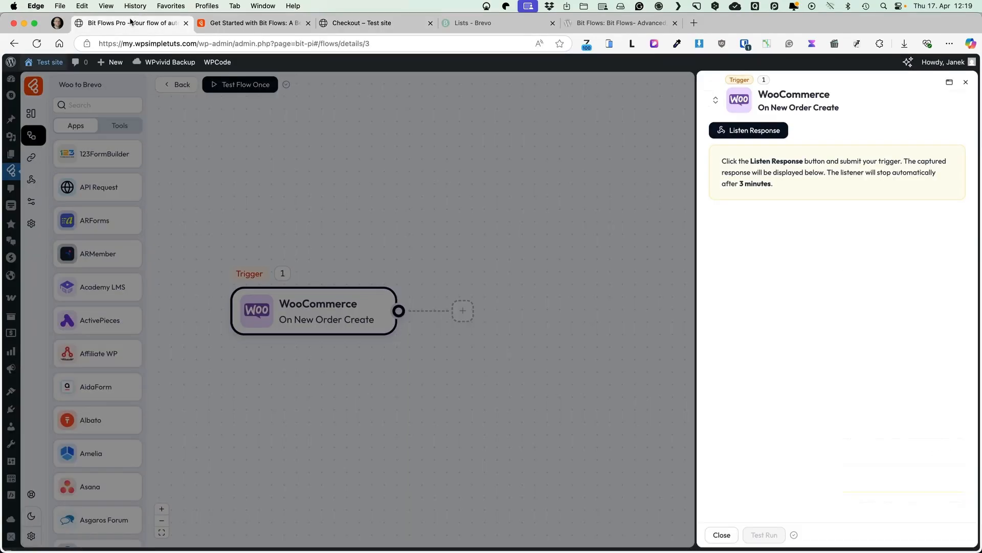
pyautogui.click(746, 132)
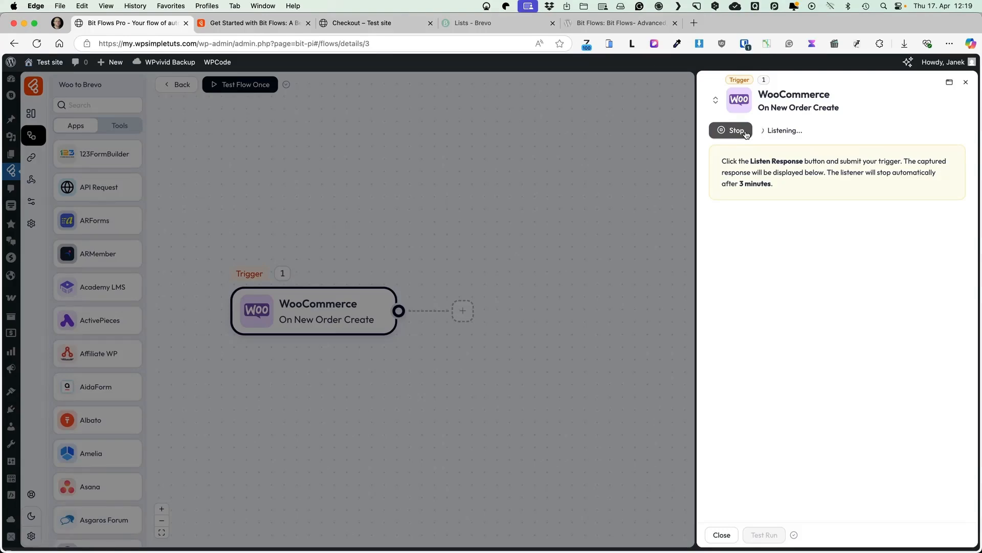
# Enable shipping to a different address on the checkout page and review the billing and shipping details
pyautogui.click(351, 23)
pyautogui.scroll(-10, 683, 285)
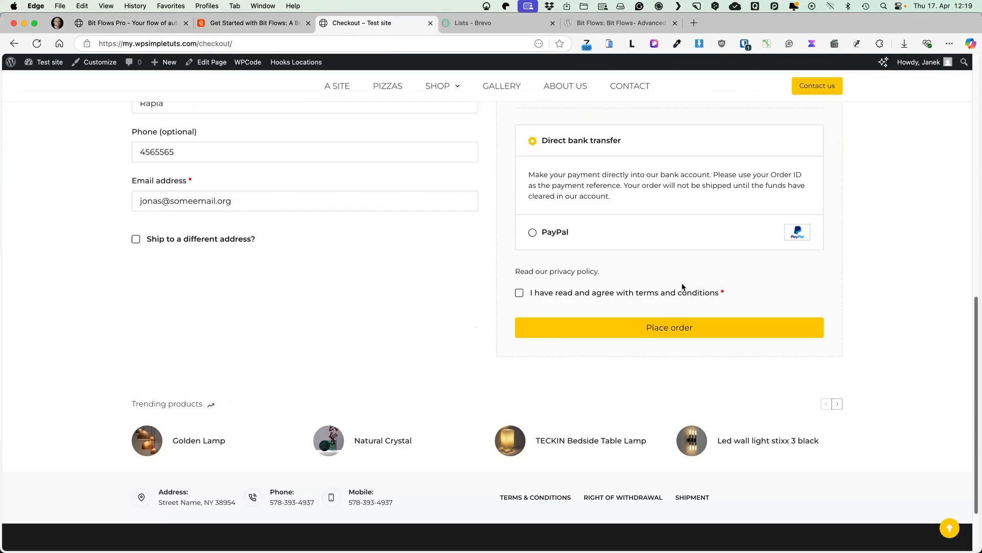
pyautogui.click(218, 241)
pyautogui.scroll(-5, 294, 271)
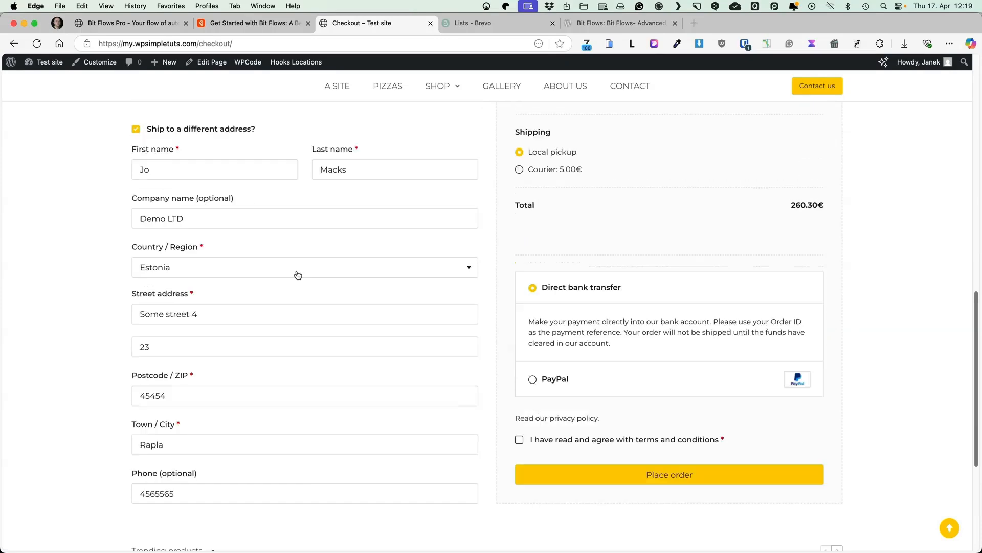
pyautogui.scroll(7, 297, 274)
pyautogui.scroll(8, 494, 312)
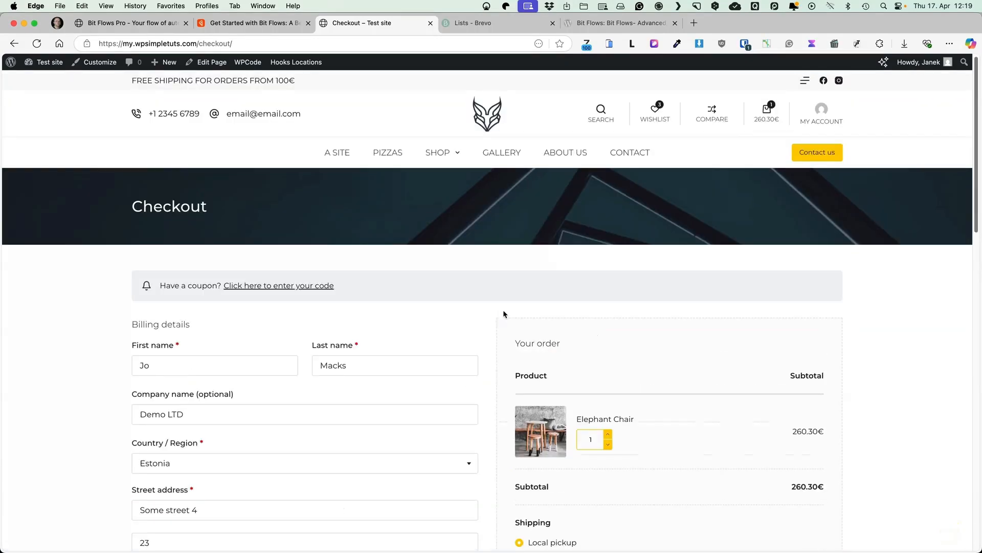
# Choose Courier shipping at 5.00€, accept the terms and conditions, and place the order with direct bank transfer
pyautogui.scroll(-8, 512, 309)
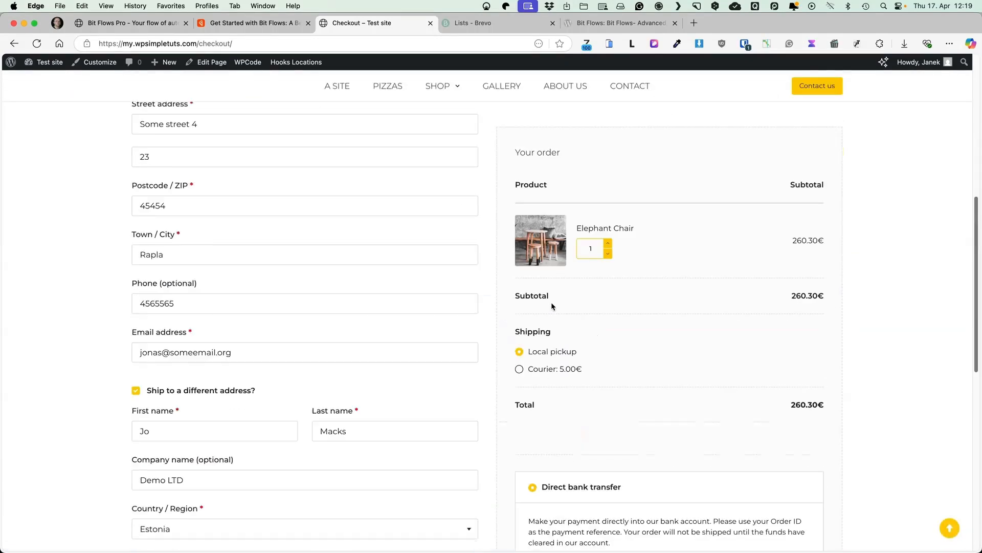
pyautogui.click(667, 461)
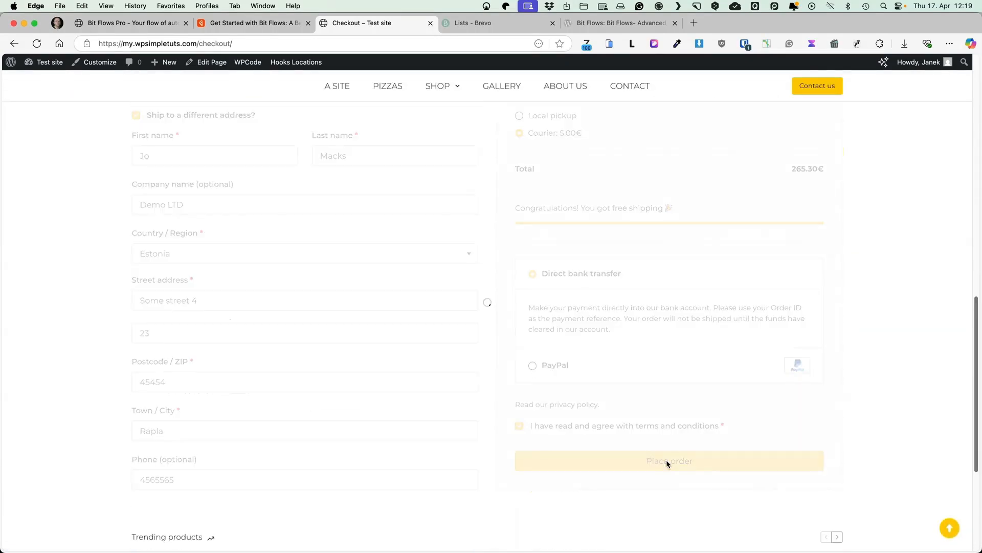
# Return to the flow editor, examine the WooCommerce trigger's captured order response down to its line items, and close the trigger settings
pyautogui.click(137, 23)
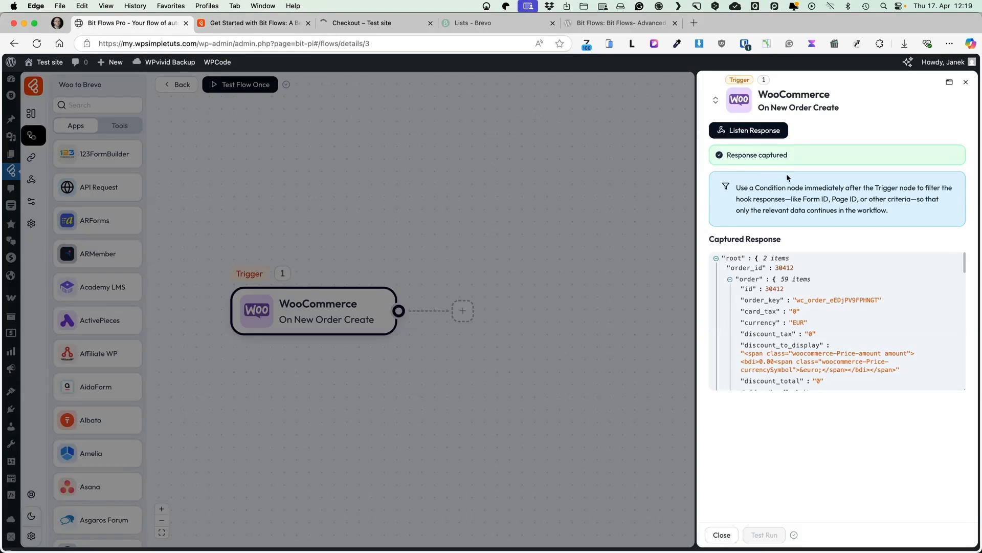
pyautogui.scroll(-2, 817, 302)
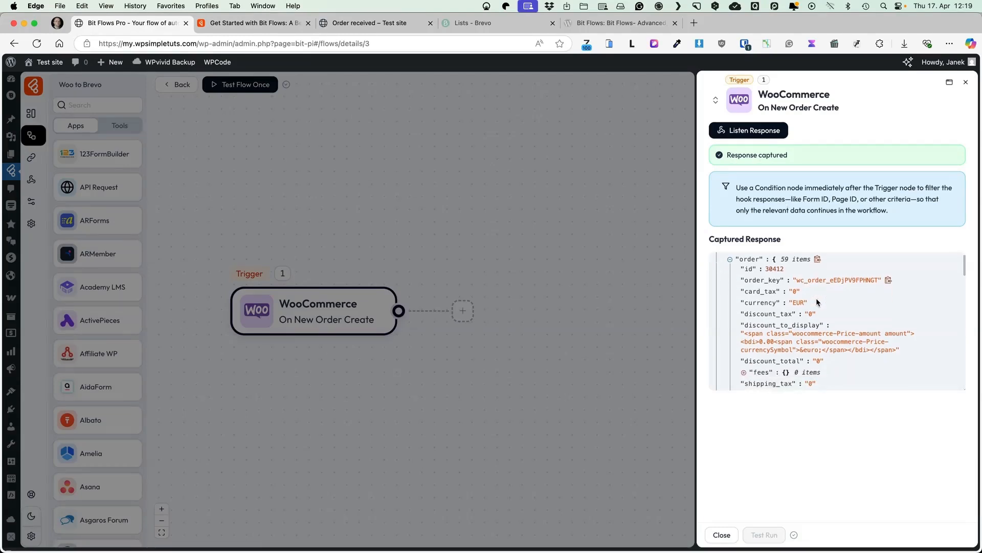
pyautogui.scroll(-15, 817, 302)
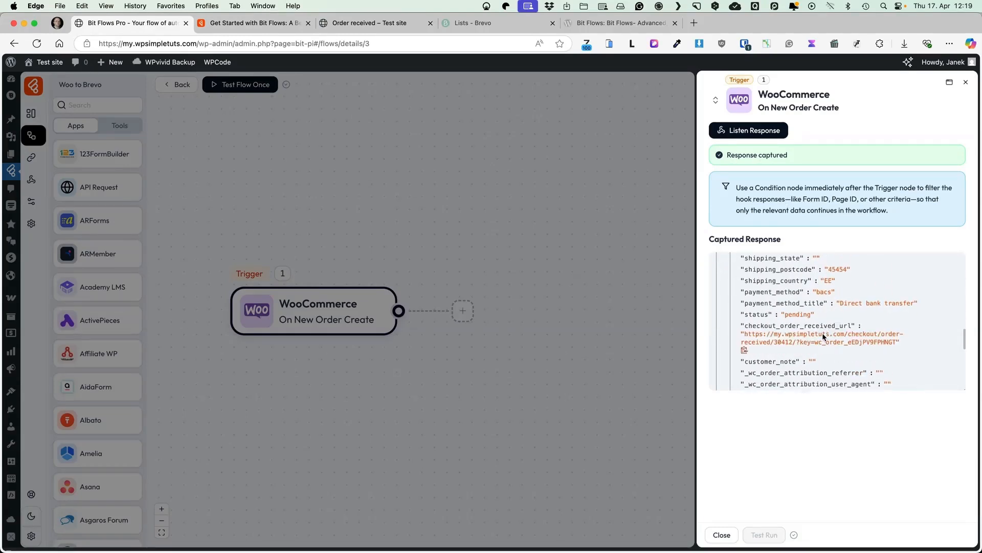
pyautogui.scroll(-10, 824, 337)
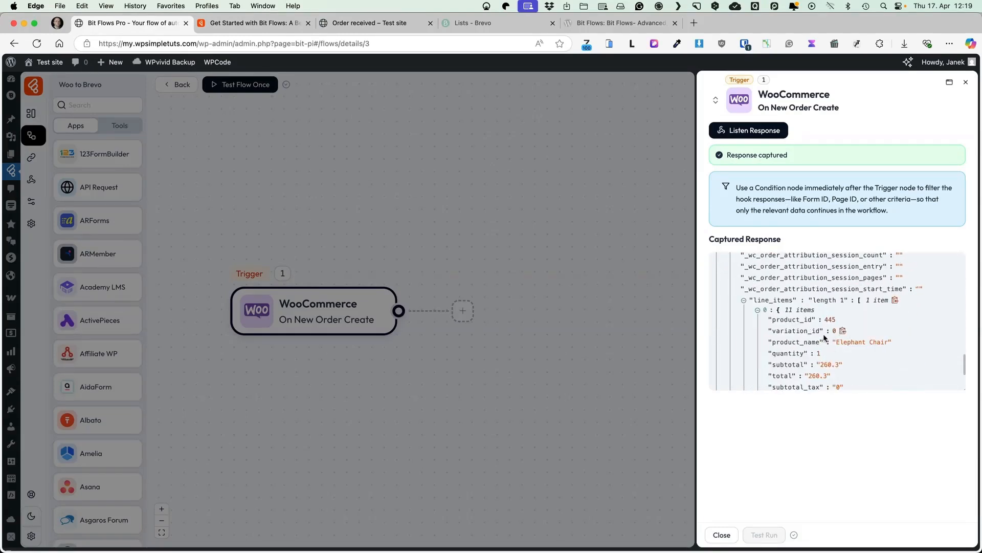
pyautogui.click(721, 535)
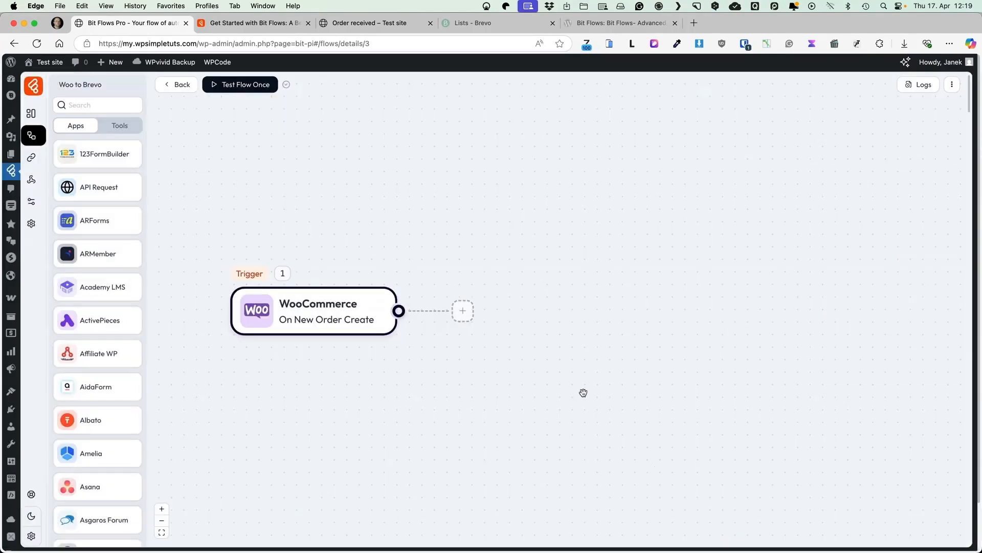
# Add an action after the WooCommerce trigger and set it to Brevo (Sendinblue) with Create Contact
pyautogui.click(464, 311)
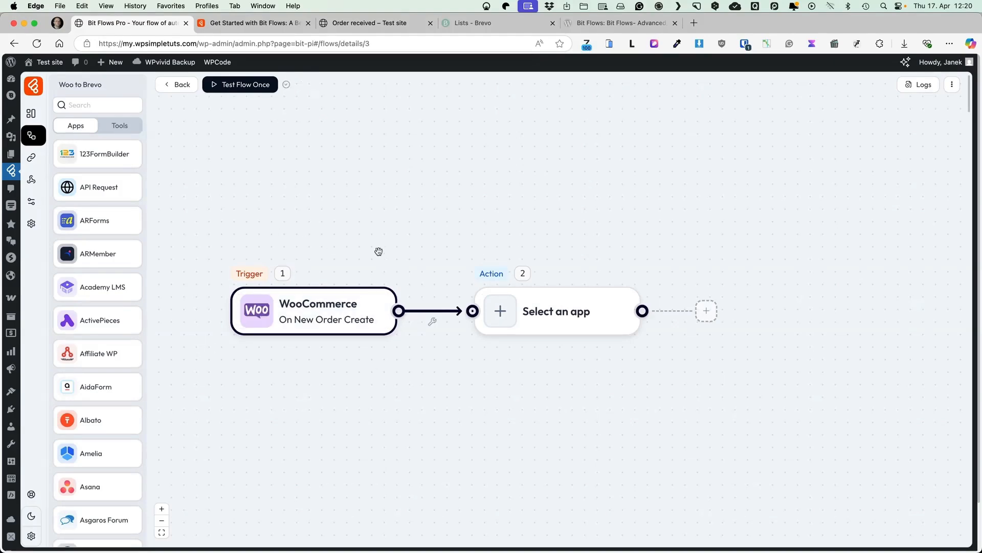
pyautogui.click(566, 314)
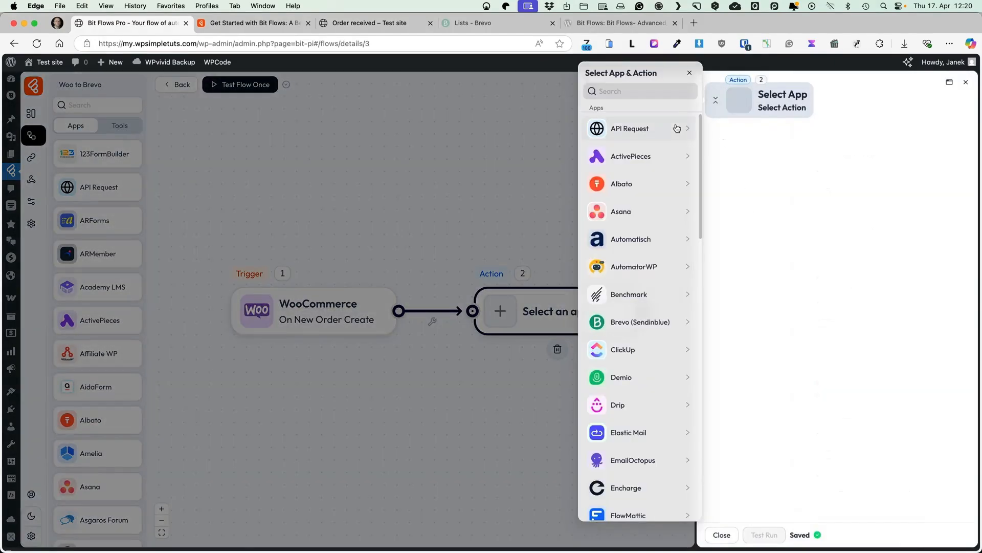
pyautogui.scroll(-3, 642, 172)
pyautogui.scroll(-10, 642, 172)
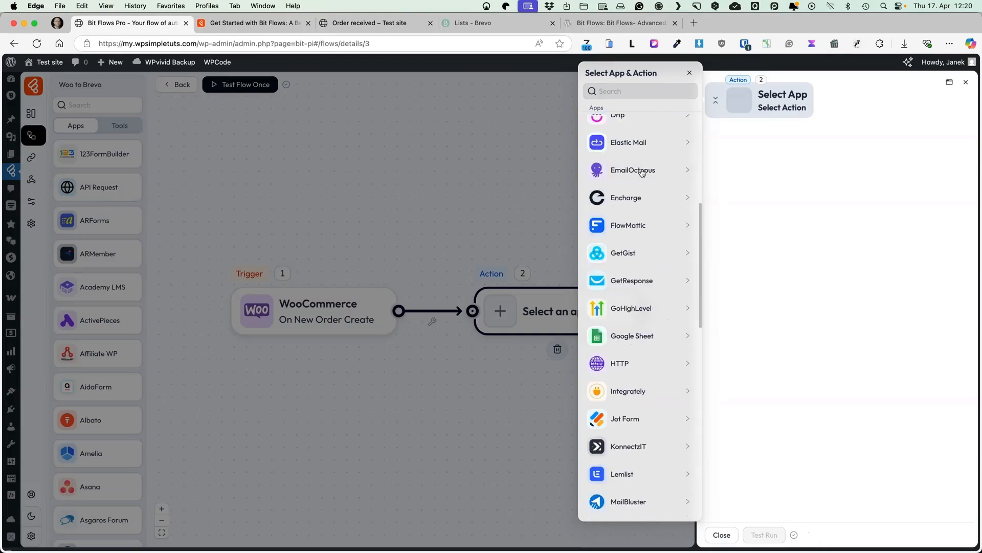
pyautogui.scroll(12, 655, 195)
pyautogui.scroll(-2, 665, 211)
pyautogui.scroll(-5, 665, 211)
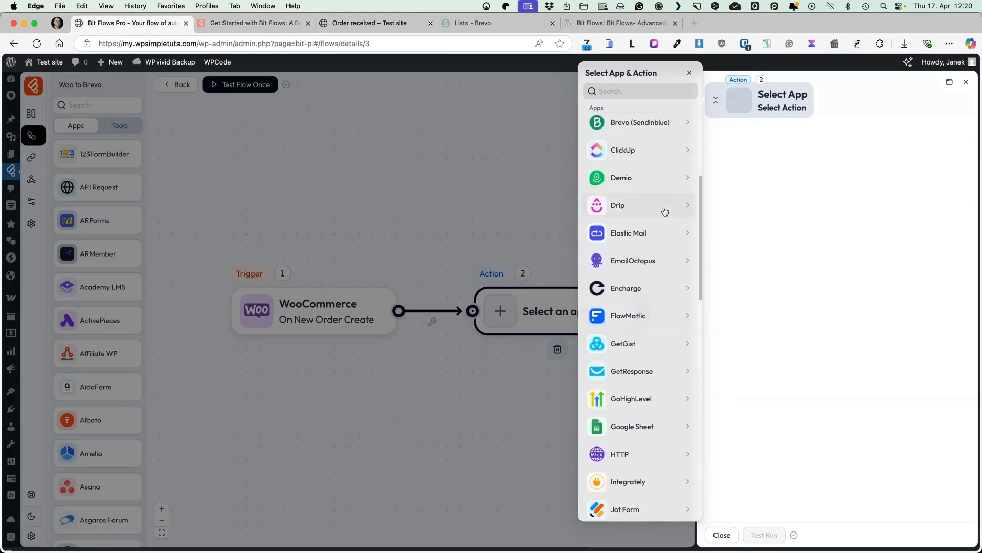
pyautogui.click(622, 124)
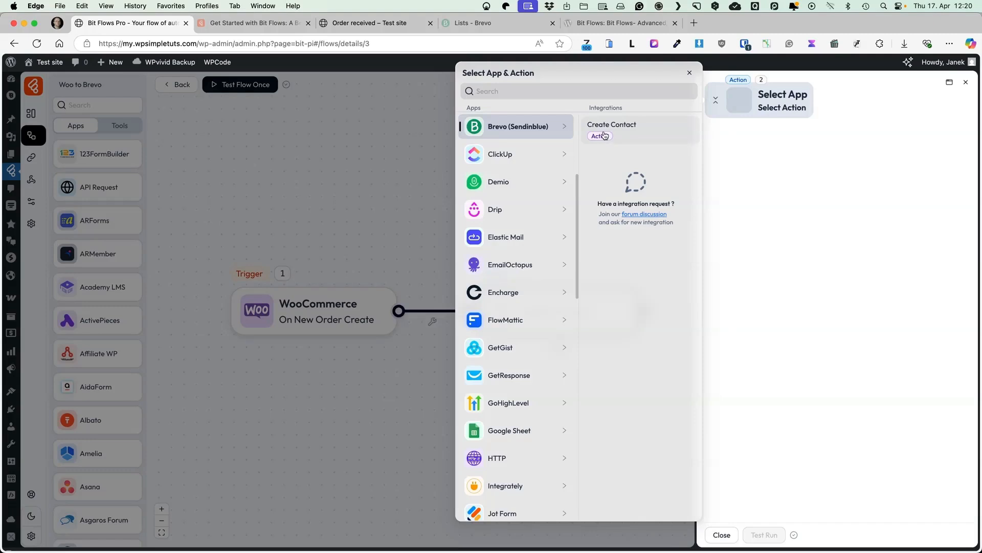
pyautogui.click(605, 135)
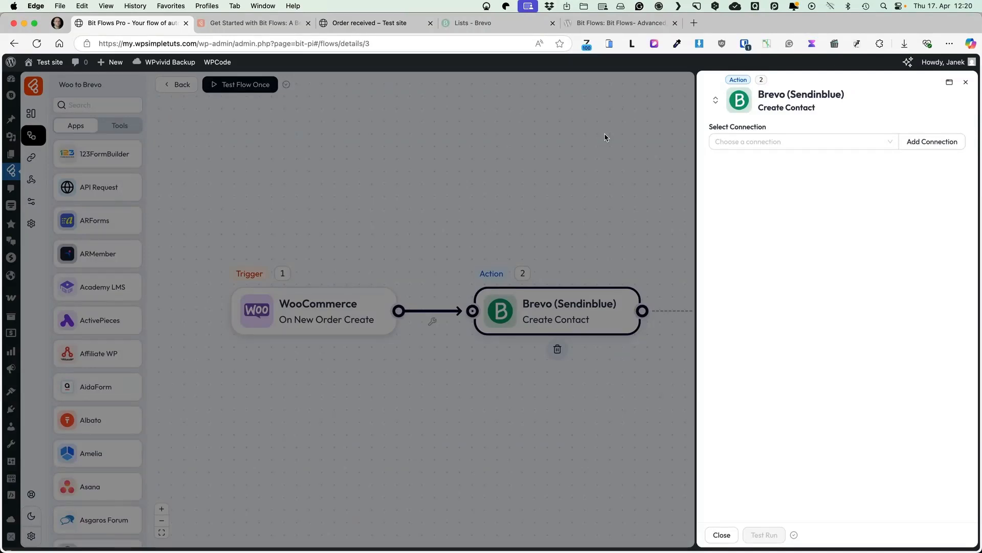
pyautogui.click(800, 145)
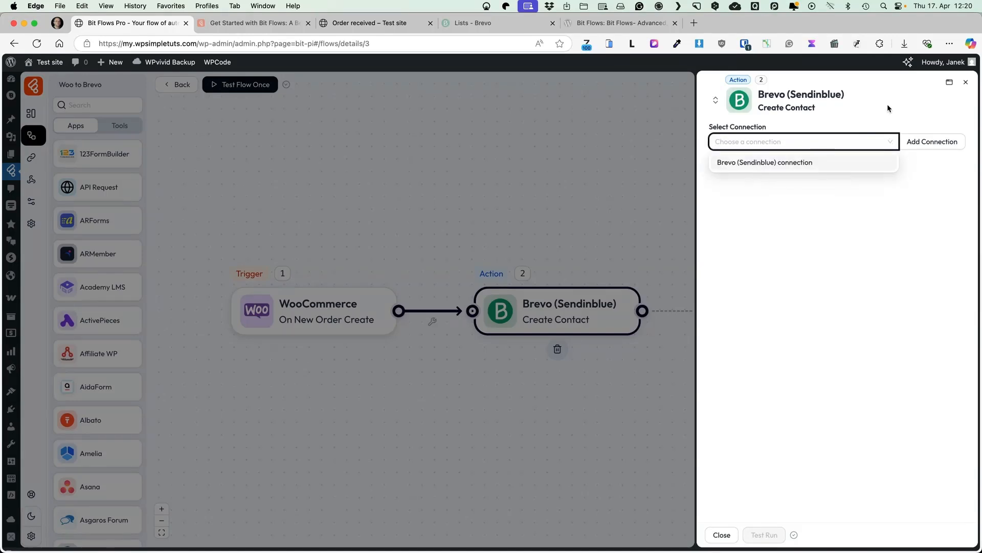
pyautogui.click(900, 120)
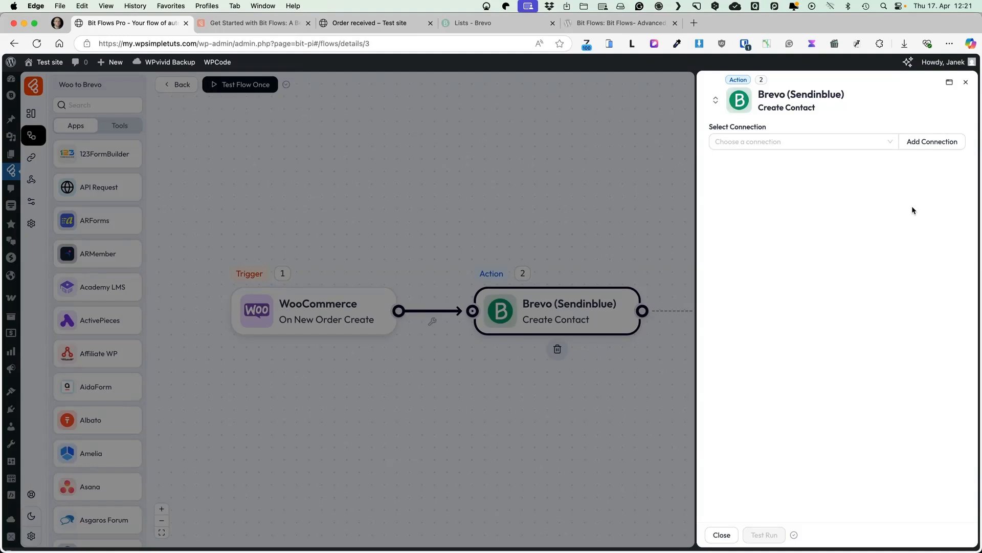
pyautogui.click(924, 145)
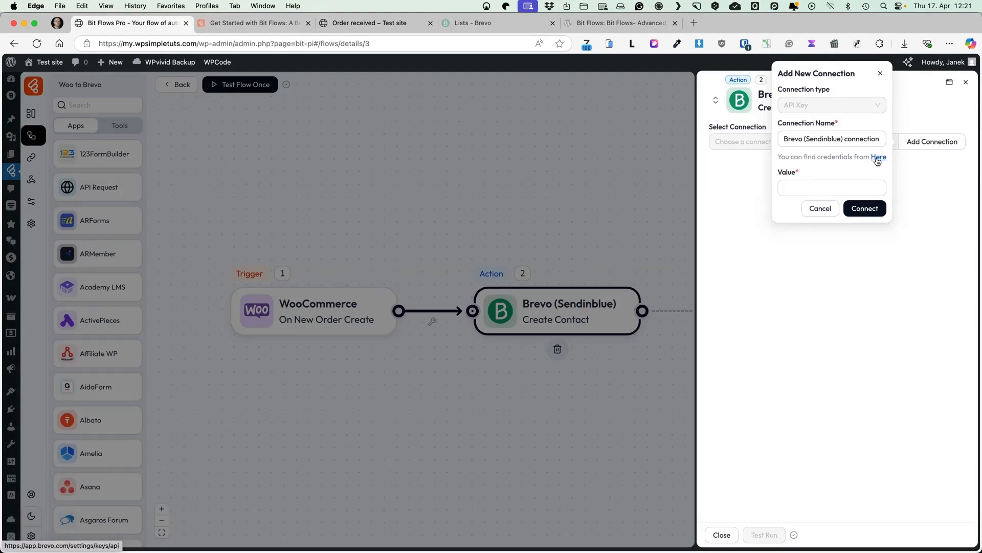
pyautogui.click(785, 186)
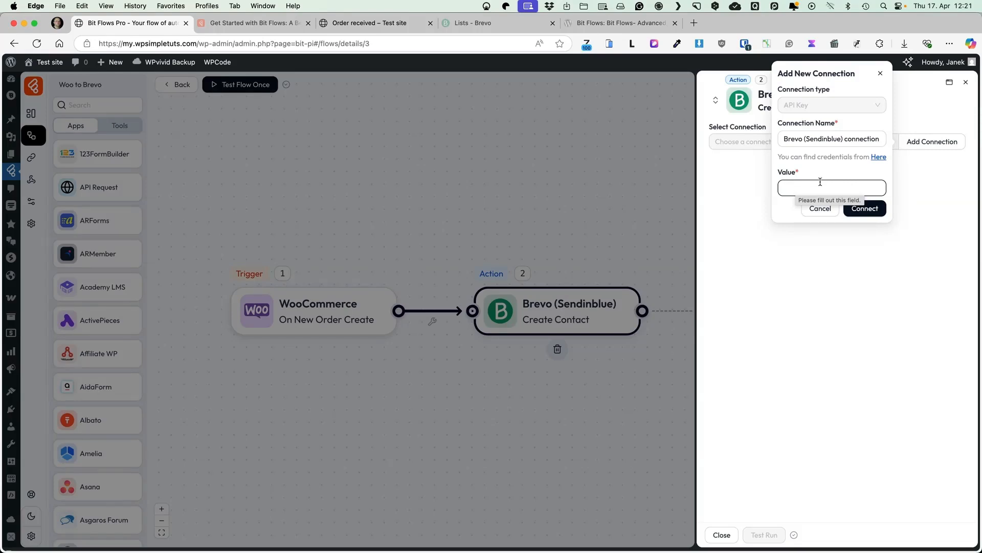
pyautogui.click(880, 73)
# Use the existing Brevo (Sendinblue) connection for the action and set its contact list to EE customers
pyautogui.click(772, 142)
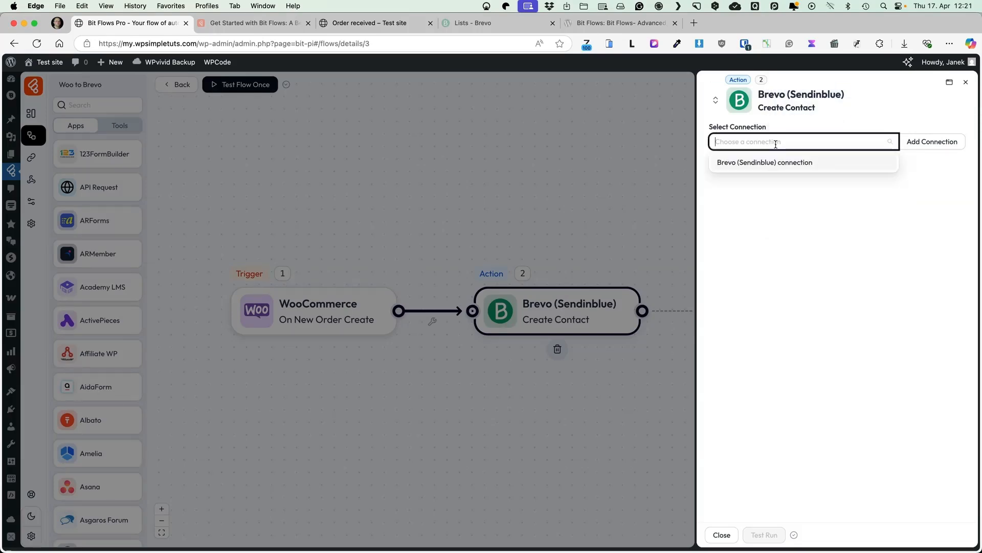
pyautogui.click(743, 162)
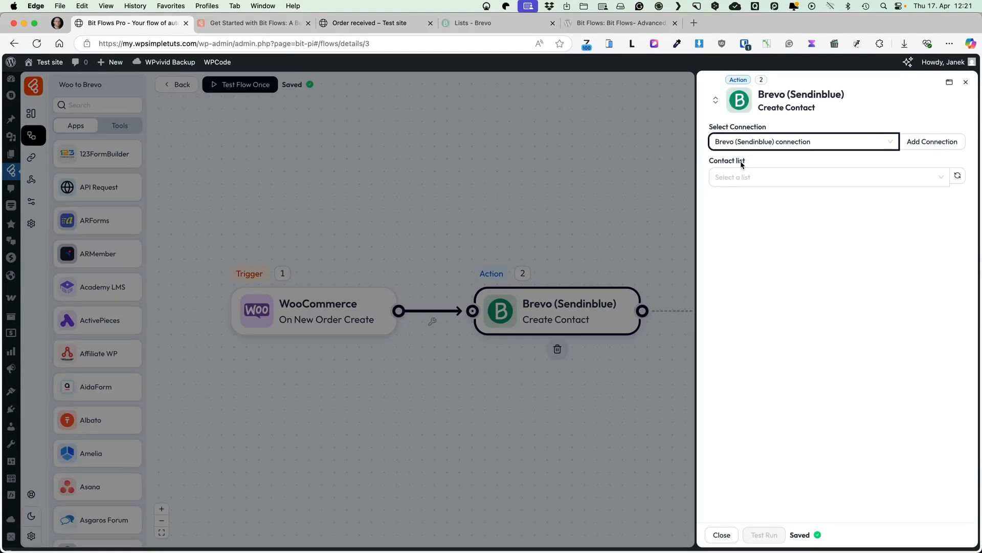
pyautogui.click(767, 177)
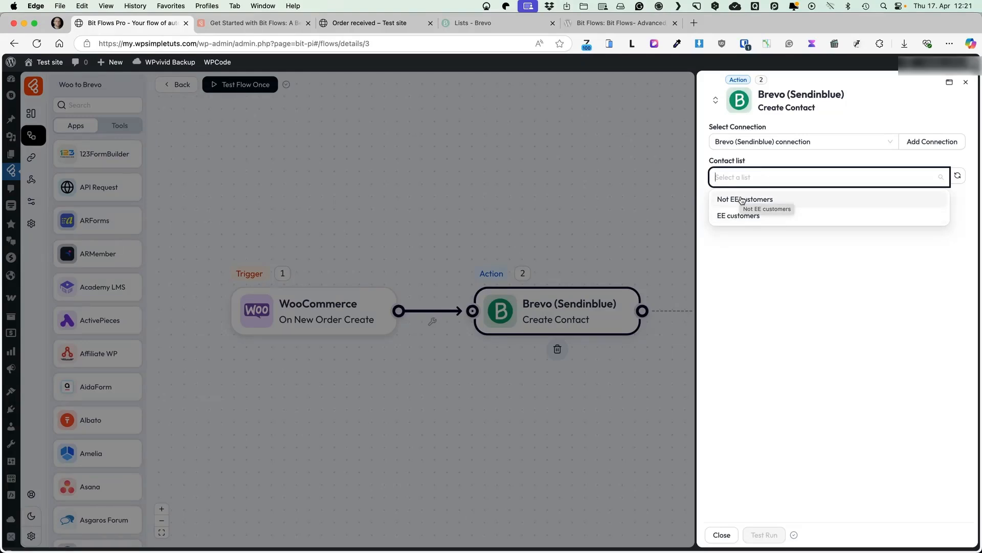
pyautogui.press('super+4')
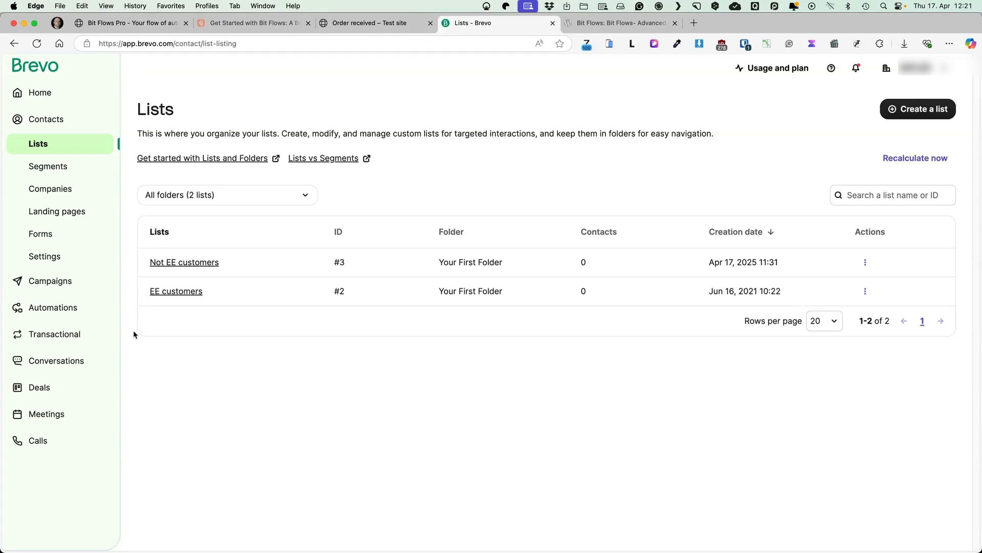
pyautogui.press('super+1')
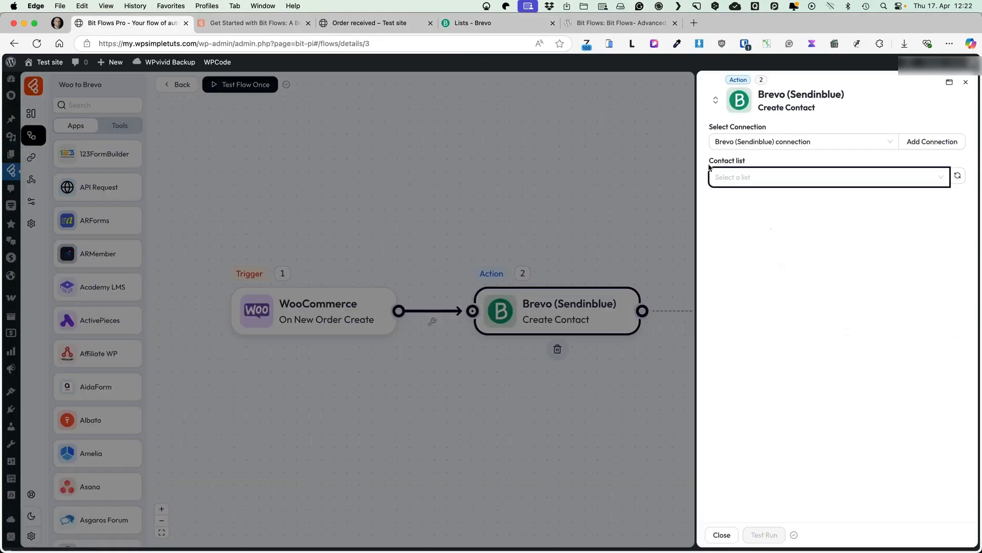
pyautogui.click(740, 183)
pyautogui.click(742, 218)
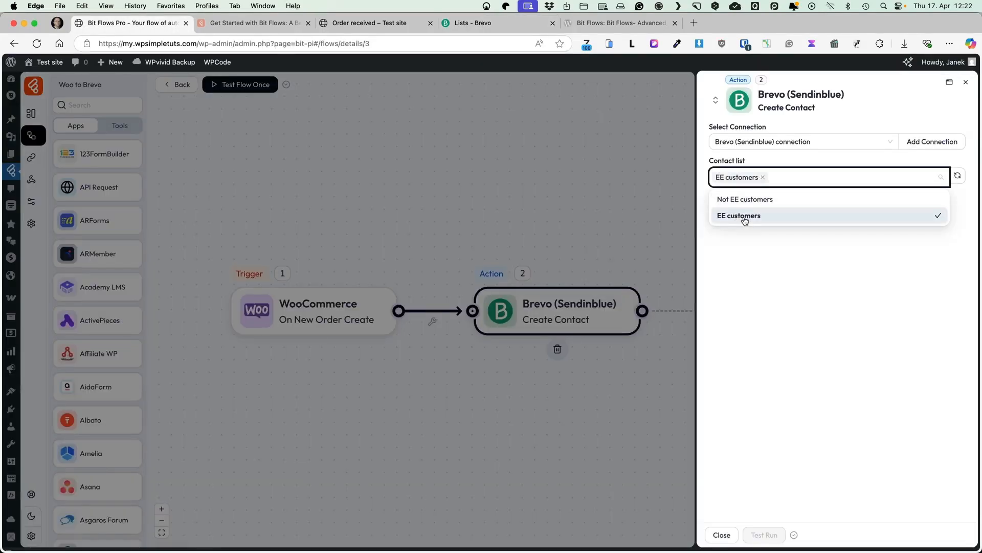
pyautogui.click(816, 285)
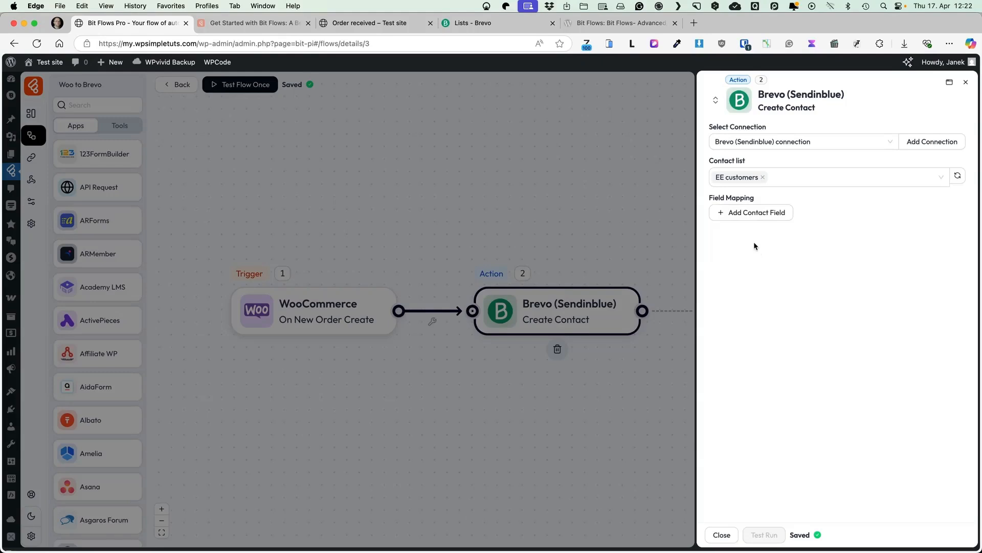
# Add a contact field that maps Email to the WooCommerce order's billing_email value
pyautogui.click(751, 212)
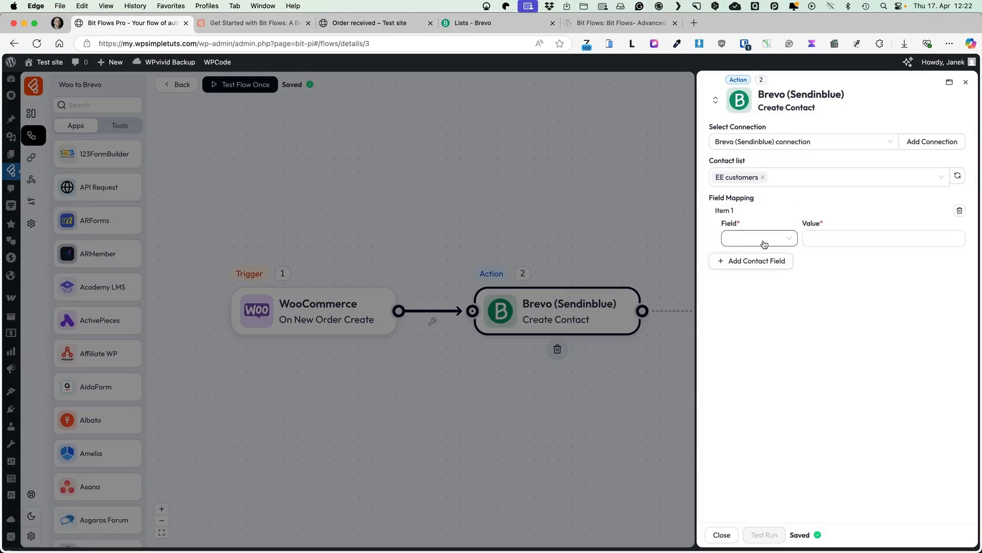
pyautogui.click(764, 242)
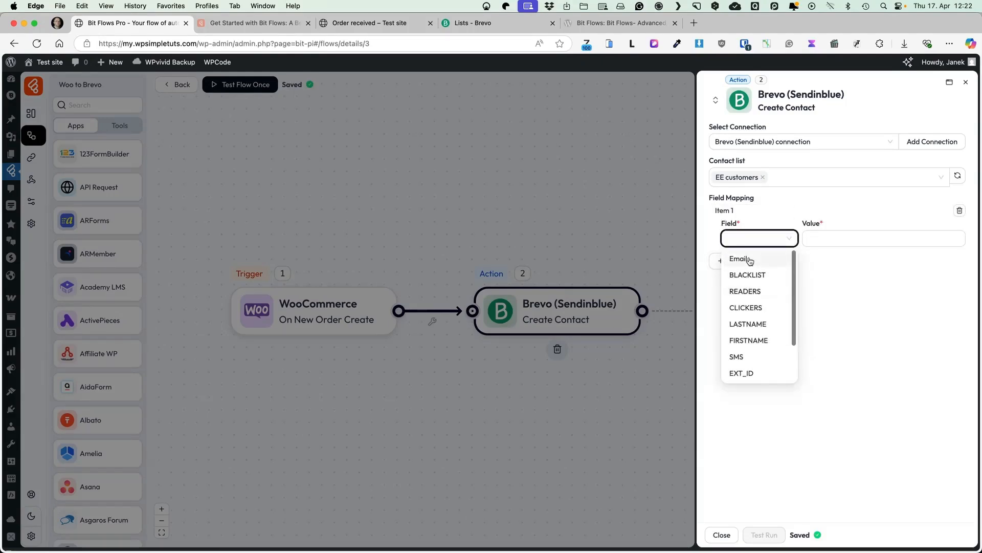
pyautogui.click(748, 258)
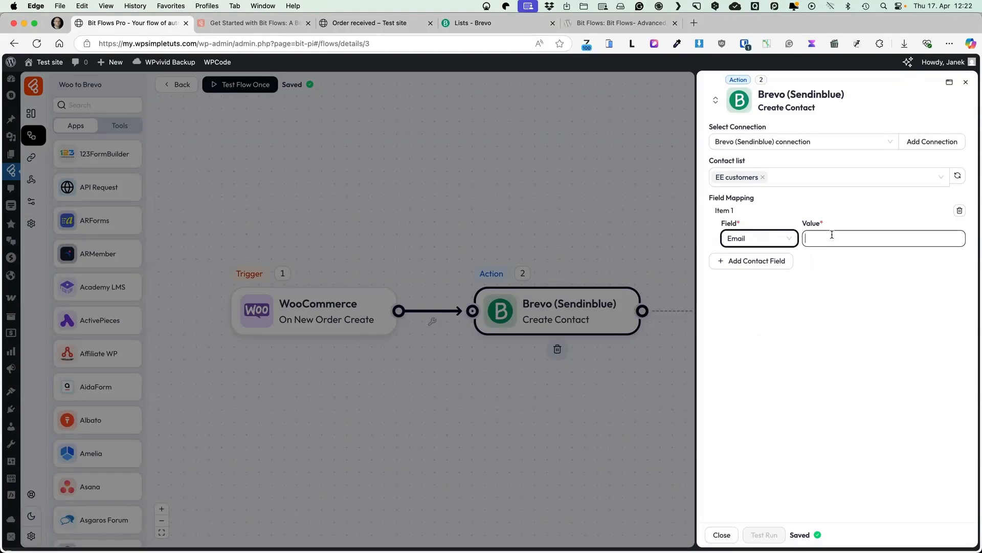
pyautogui.click(832, 235)
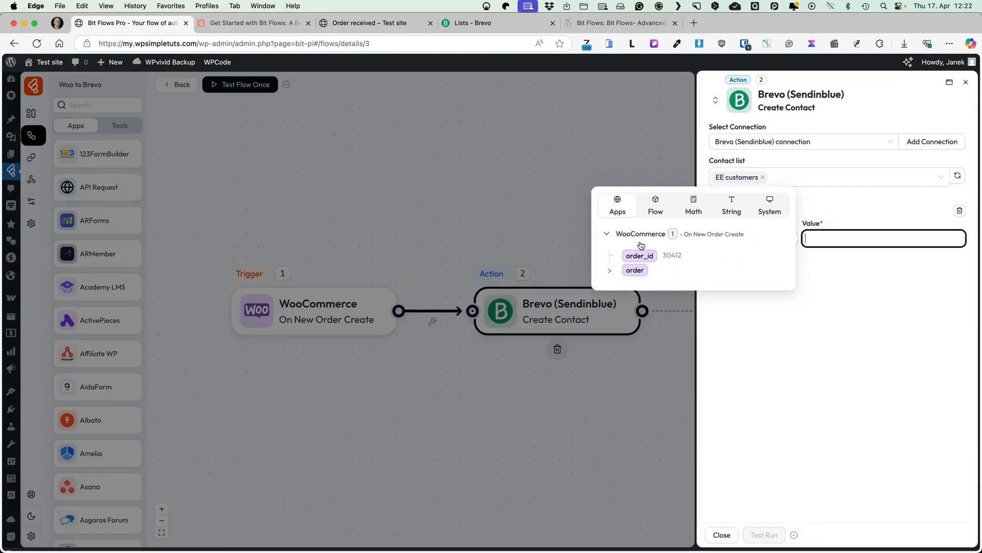
pyautogui.click(610, 271)
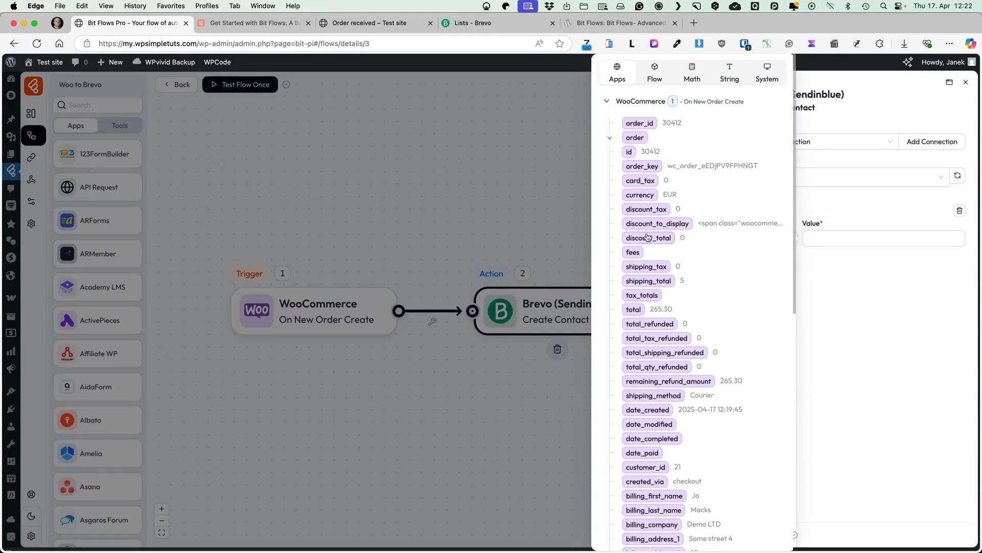
pyautogui.scroll(-4, 647, 237)
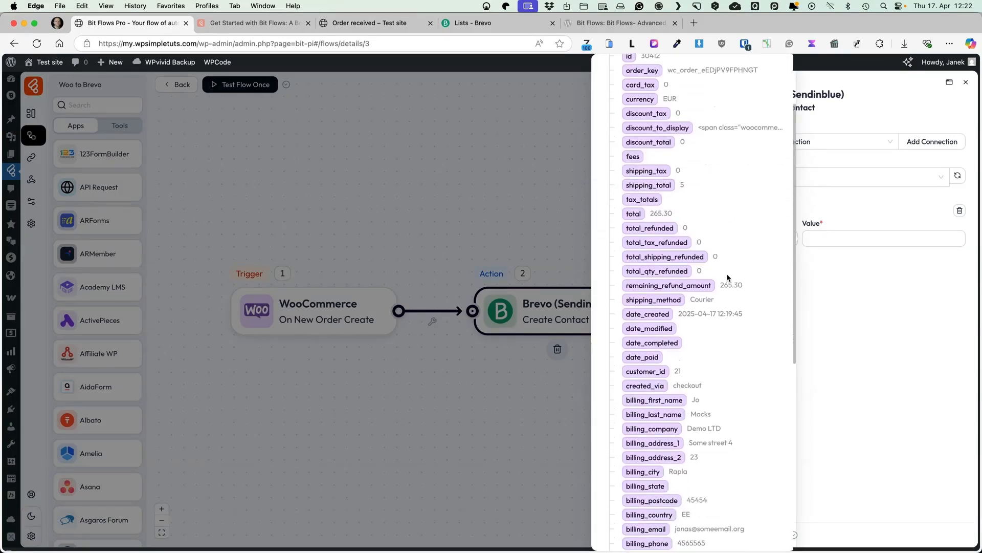
pyautogui.scroll(-4, 728, 275)
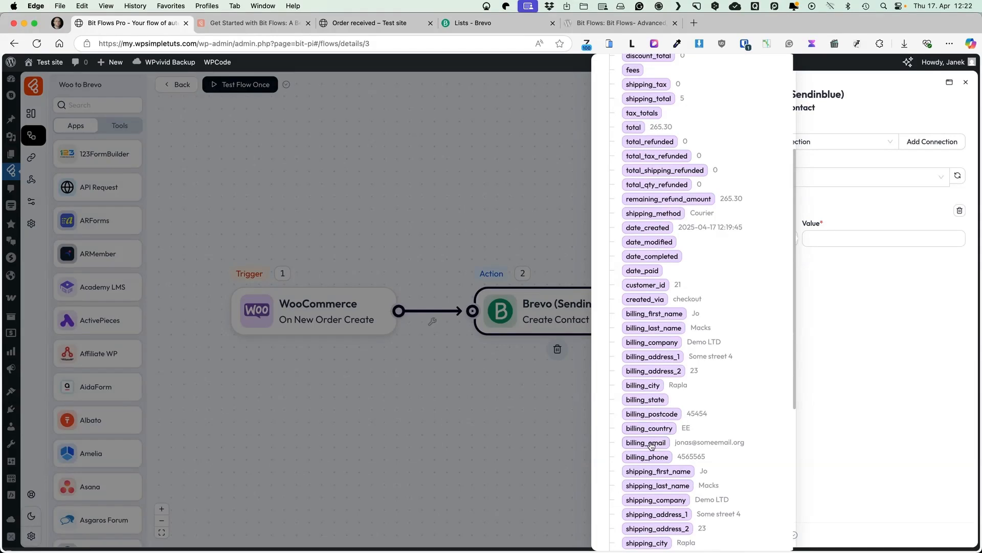
pyautogui.click(651, 443)
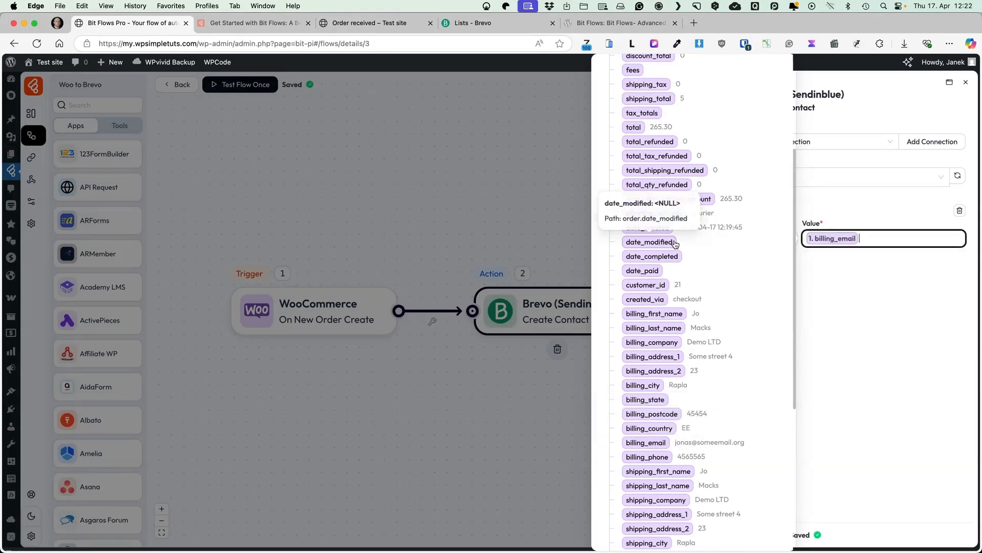
pyautogui.click(840, 310)
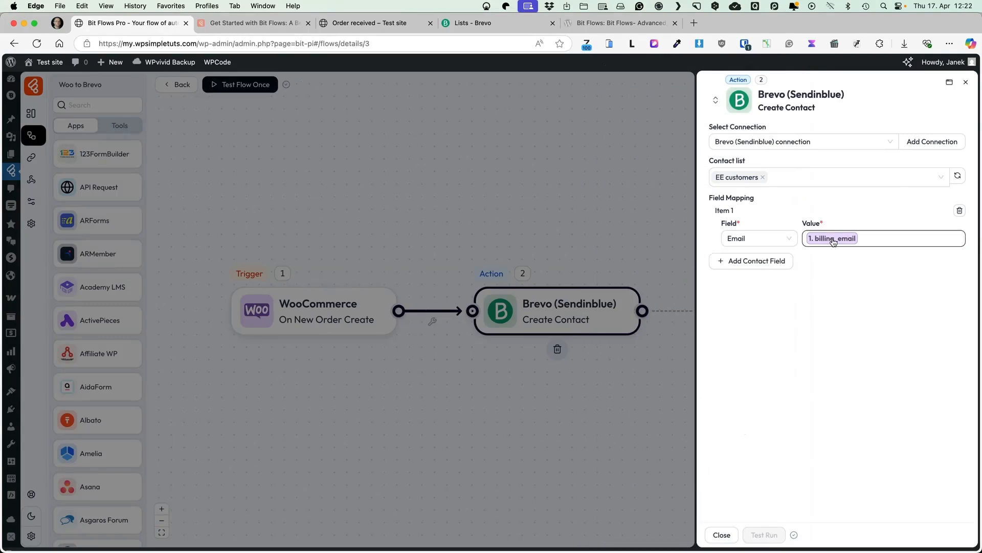
# Add a second contact field mapping FIRSTNAME to the WooCommerce order's billing_first_name value, and close the Brevo action settings
pyautogui.click(763, 264)
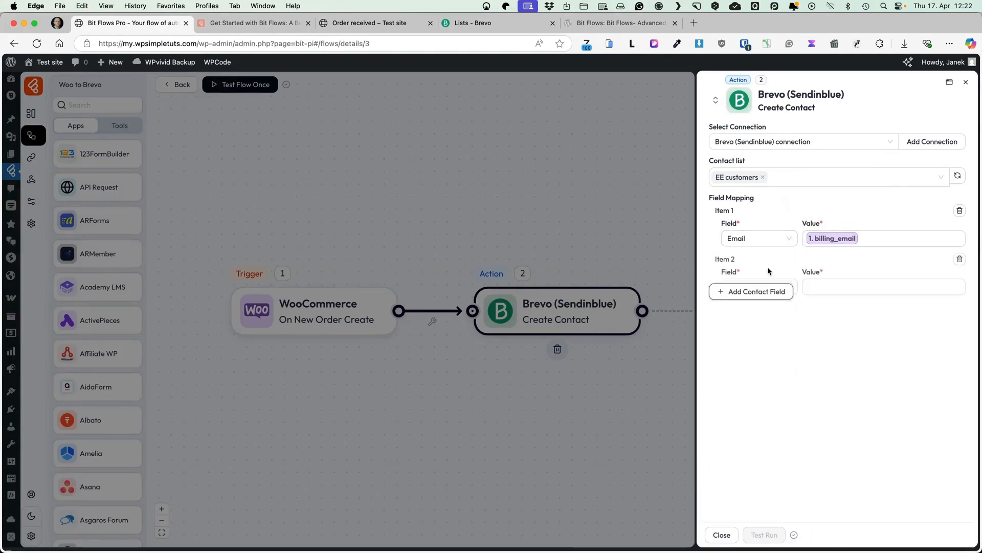
pyautogui.click(748, 289)
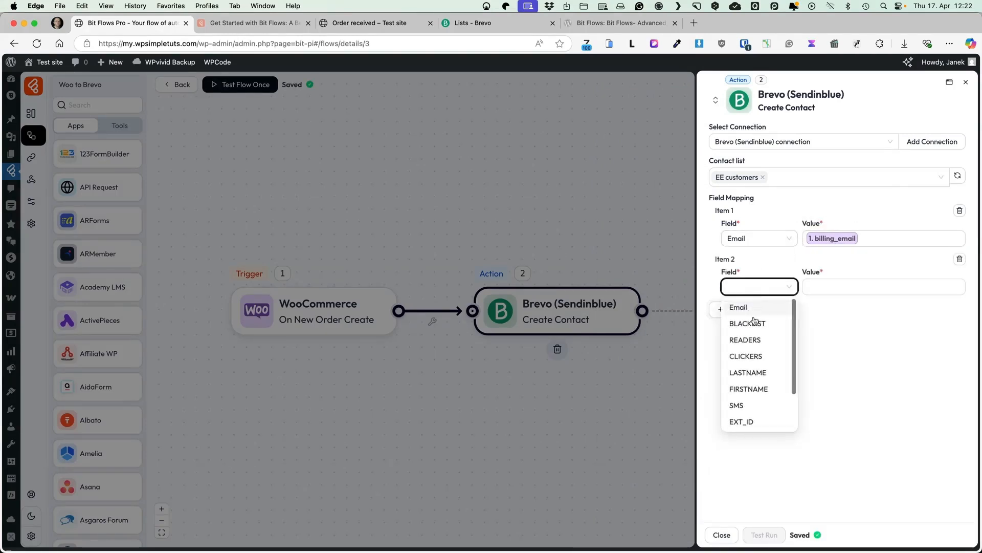
pyautogui.click(748, 389)
pyautogui.click(829, 285)
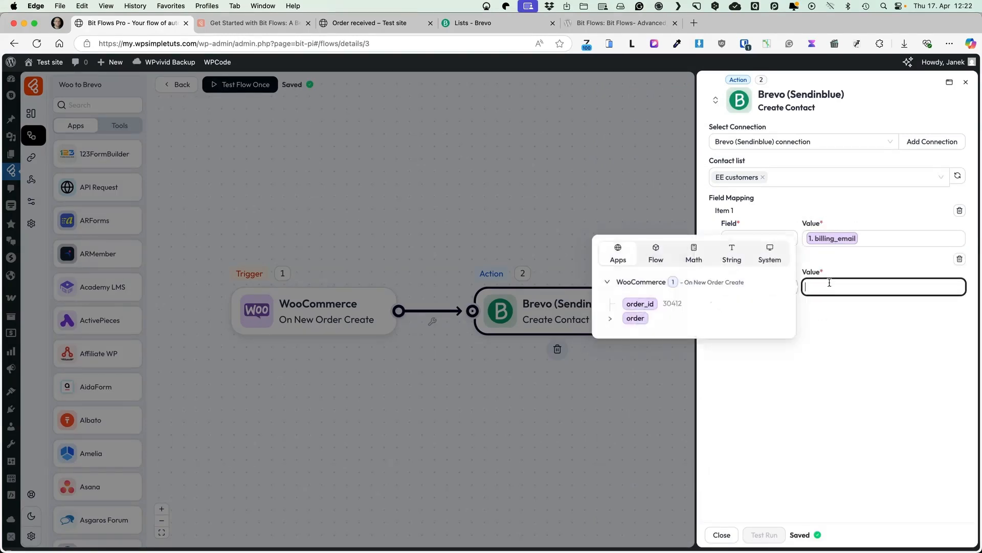
pyautogui.click(611, 318)
pyautogui.scroll(-3, 673, 317)
pyautogui.scroll(-3, 674, 318)
pyautogui.scroll(2, 675, 307)
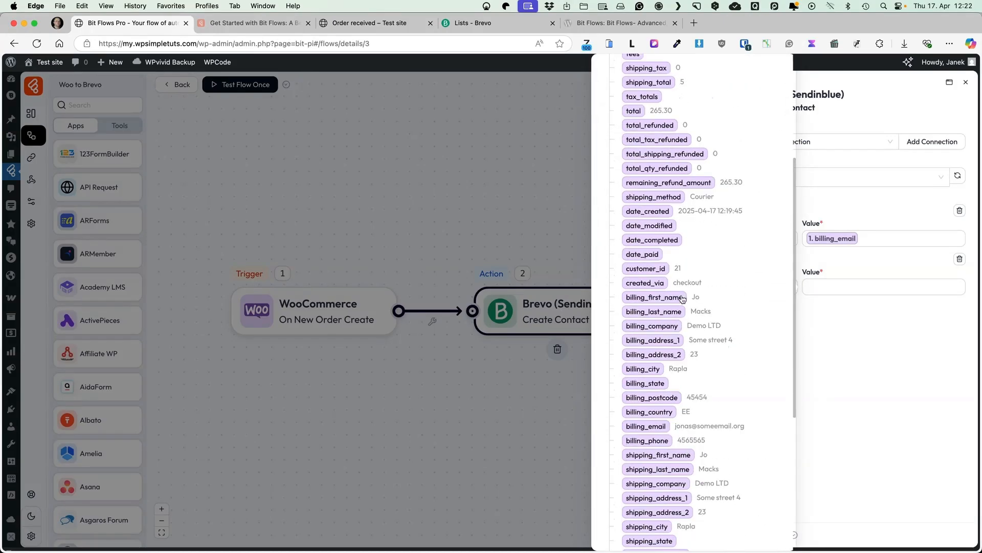
pyautogui.click(680, 304)
pyautogui.click(844, 328)
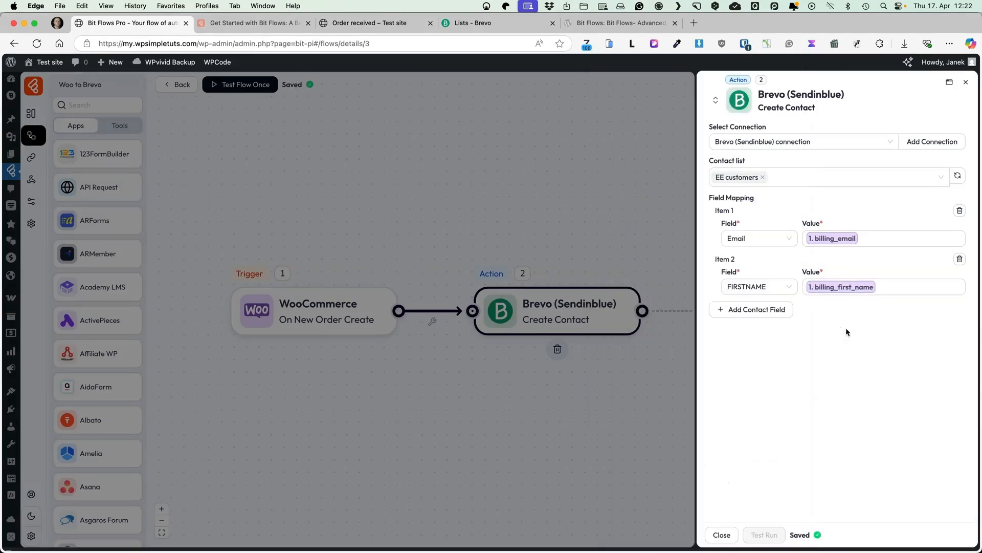
pyautogui.click(725, 535)
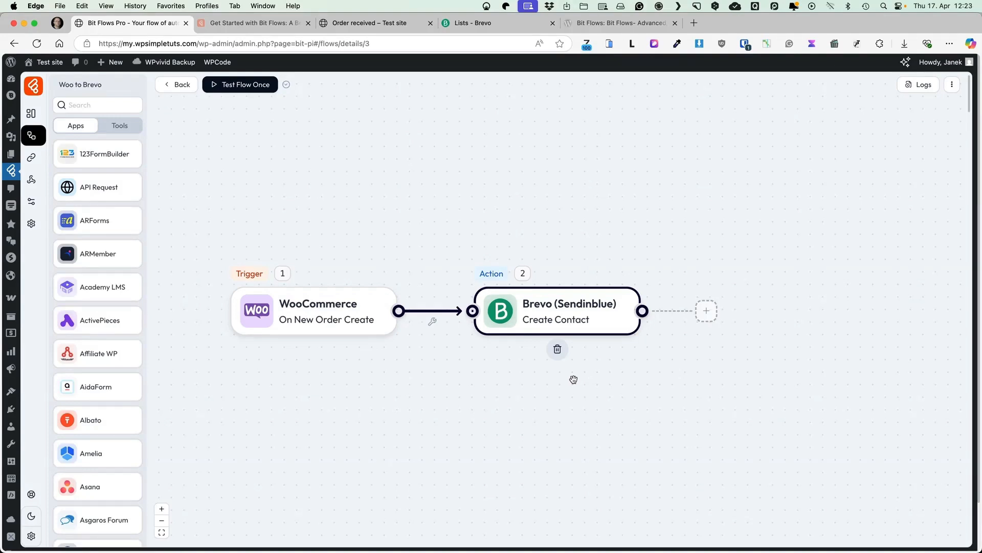
# Place a new test order by direct bank transfer with the terms accepted, and refresh the Brevo lists to check their contacts
pyautogui.click(366, 23)
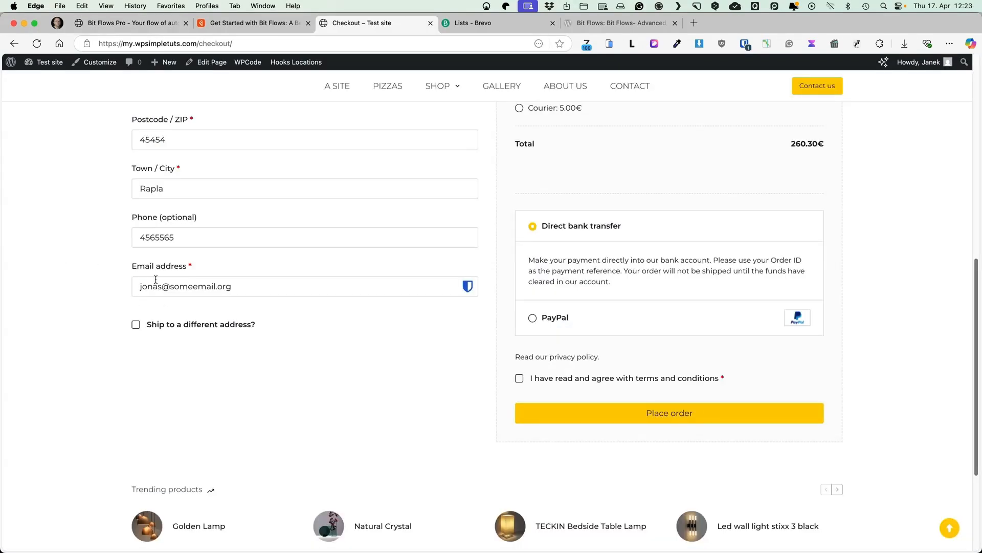
pyautogui.click(604, 379)
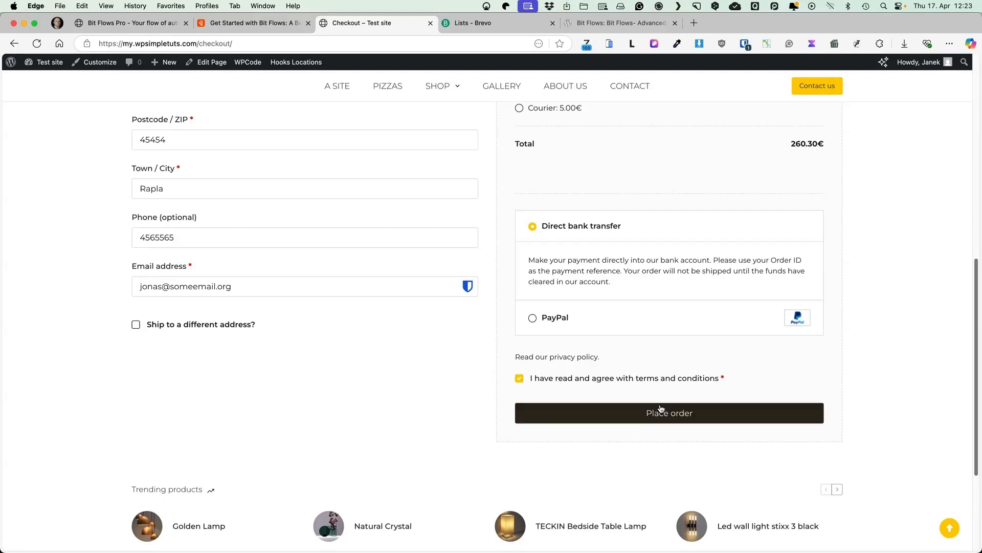
pyautogui.click(660, 412)
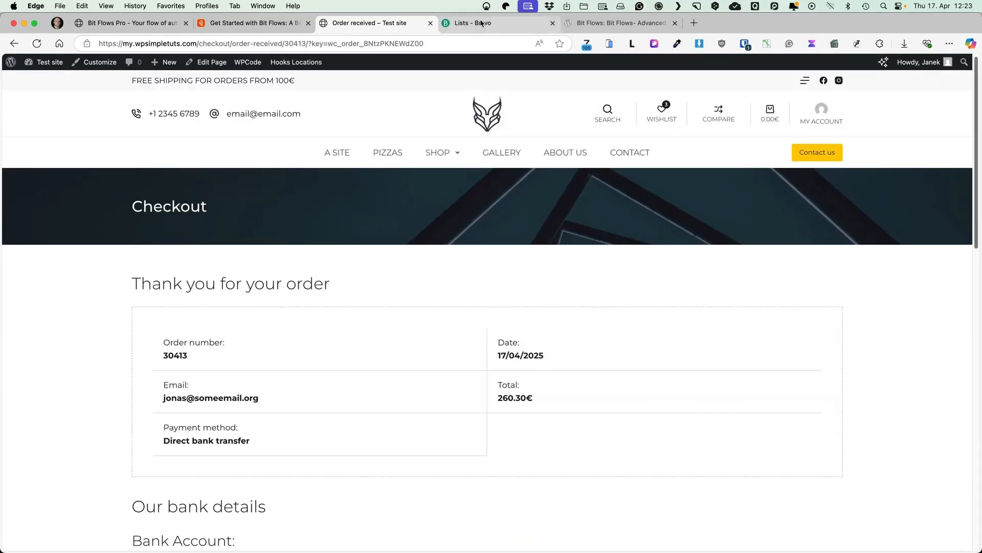
pyautogui.click(471, 22)
pyautogui.click(37, 44)
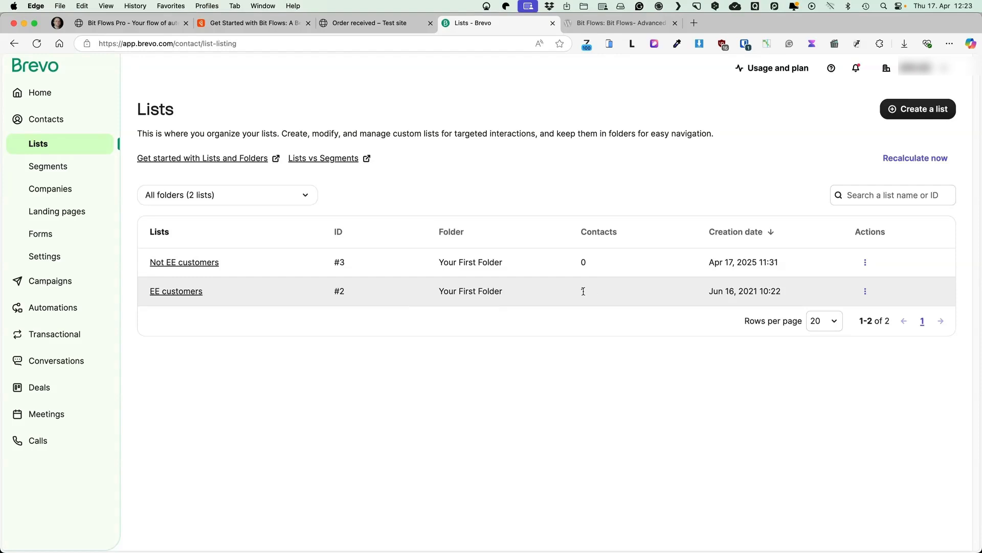
# Return to the flow editor, examine the latest run's log details including the Brevo node's input, and close the log
pyautogui.press('super+1')
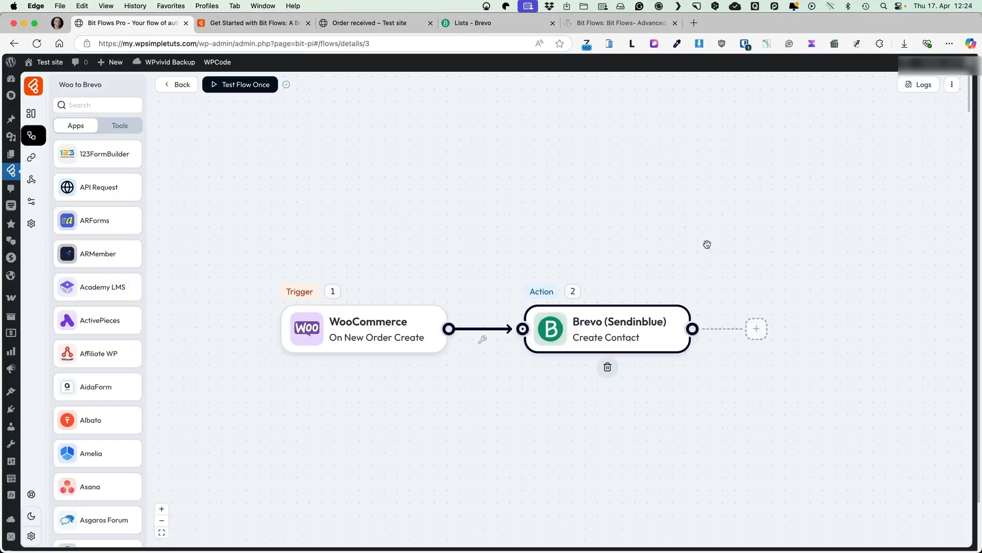
pyautogui.click(918, 88)
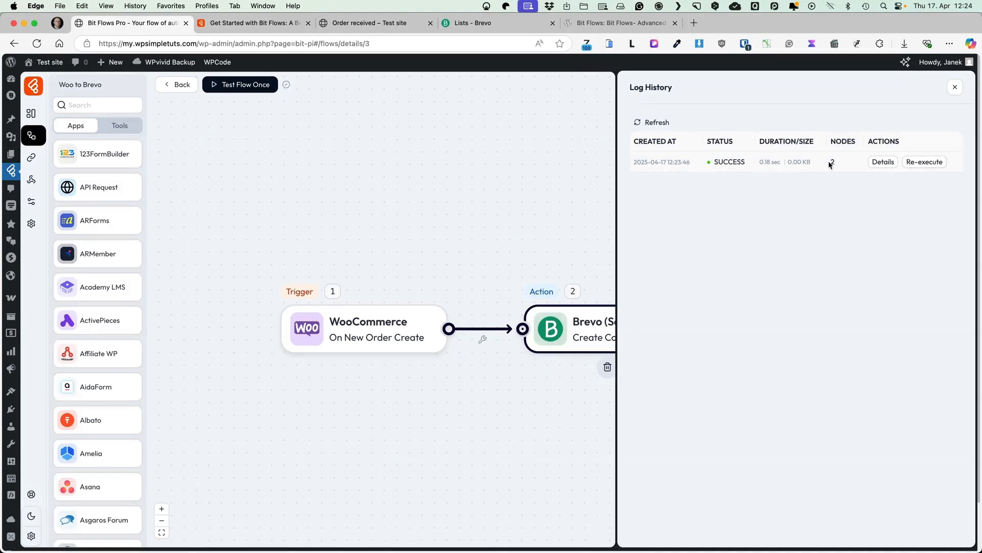
pyautogui.click(883, 162)
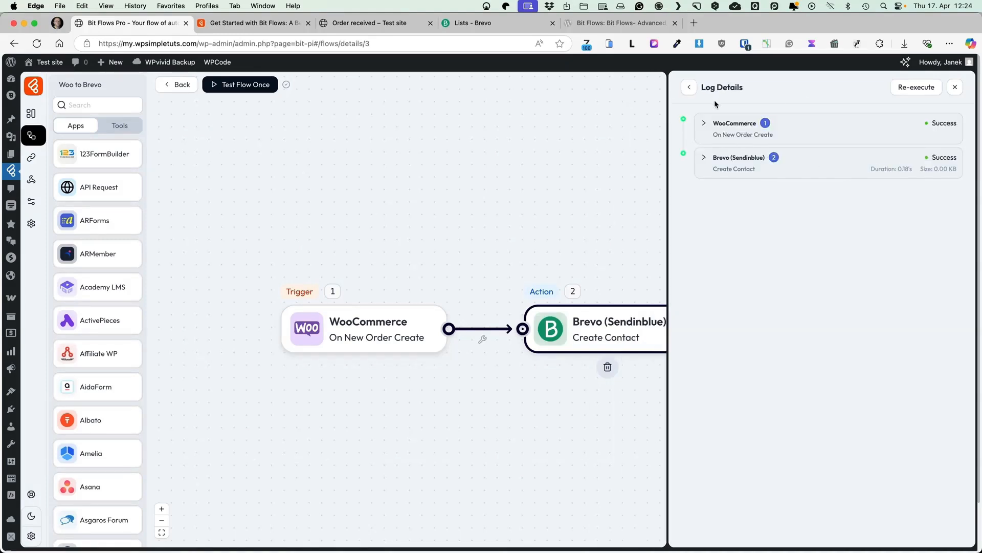
pyautogui.click(717, 167)
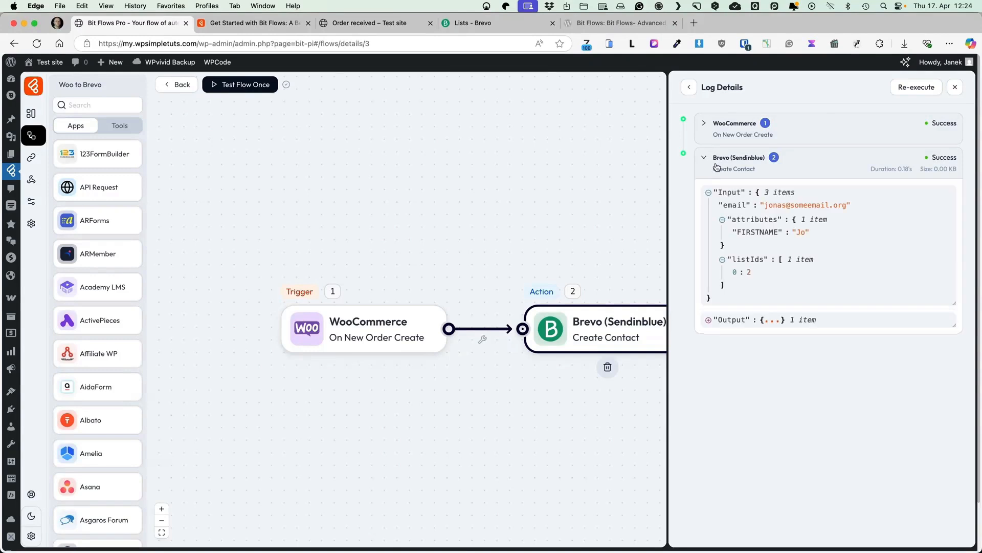
pyautogui.click(716, 167)
pyautogui.click(578, 150)
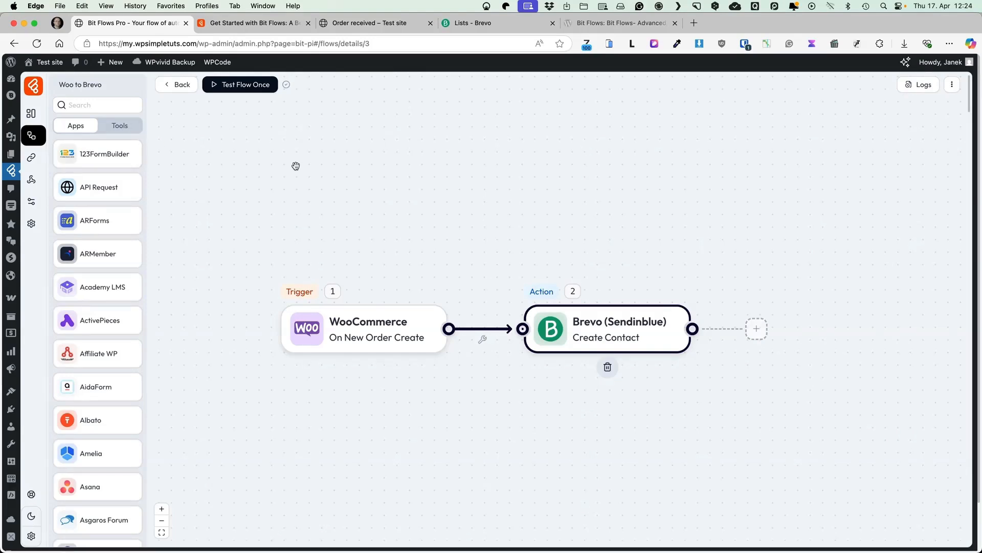
# Insert a Delay tool between the WooCommerce trigger and the Brevo action, rearranging and reconnecting the nodes around it
pyautogui.click(125, 132)
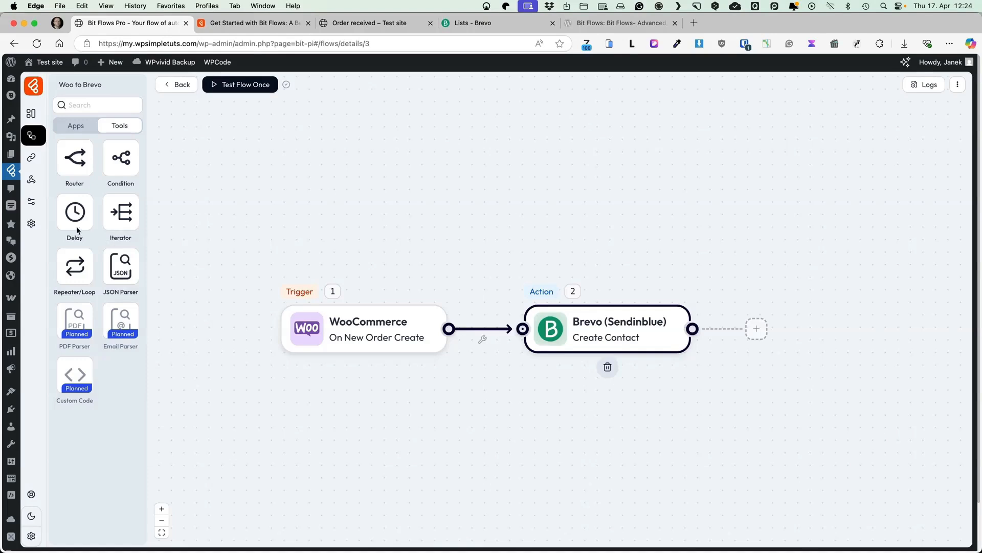
pyautogui.moveTo(71, 212); pyautogui.dragTo(490, 250)
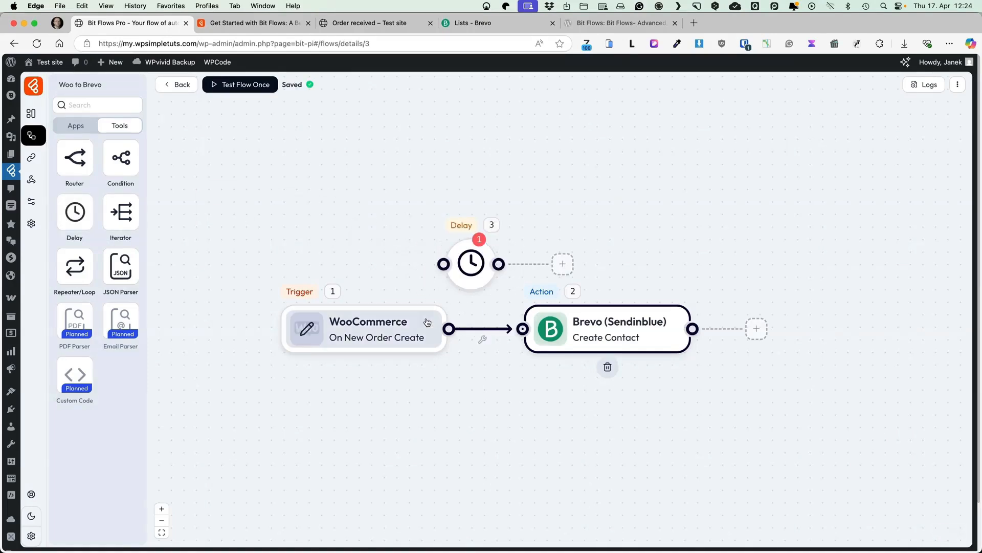
pyautogui.moveTo(428, 323); pyautogui.dragTo(356, 315)
pyautogui.moveTo(509, 329); pyautogui.dragTo(443, 264)
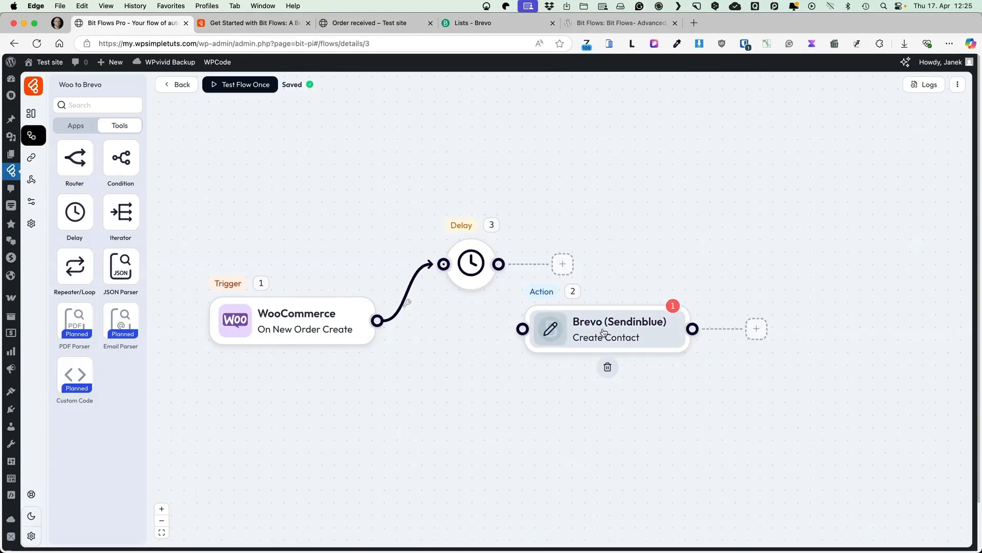
pyautogui.moveTo(576, 323)
pyautogui.mouseDown()
pyautogui.moveTo(640, 233)
pyautogui.moveTo(637, 250)
pyautogui.mouseUp()
# Examine the Delay node's execution delay time and its available time units, and close its settings
pyautogui.click(471, 263)
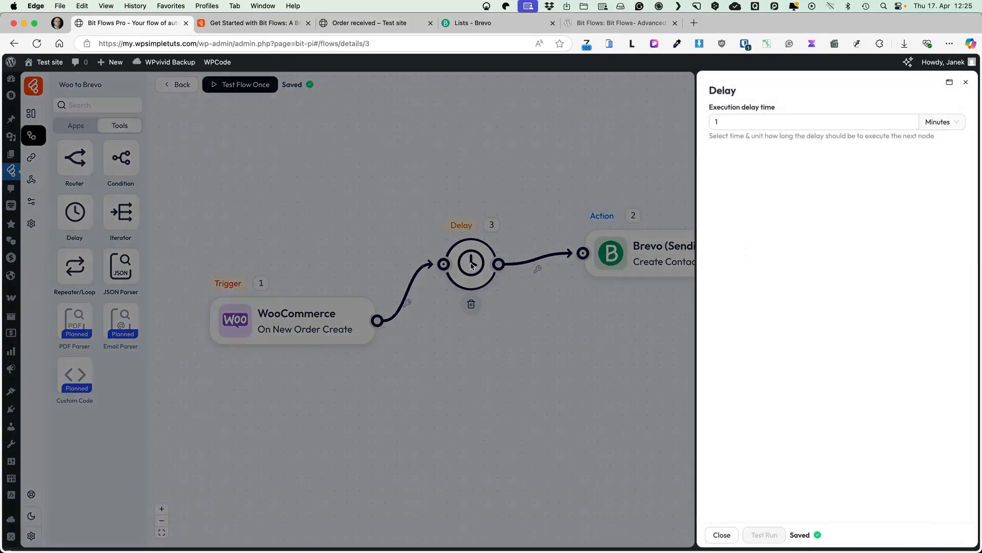
pyautogui.click(937, 122)
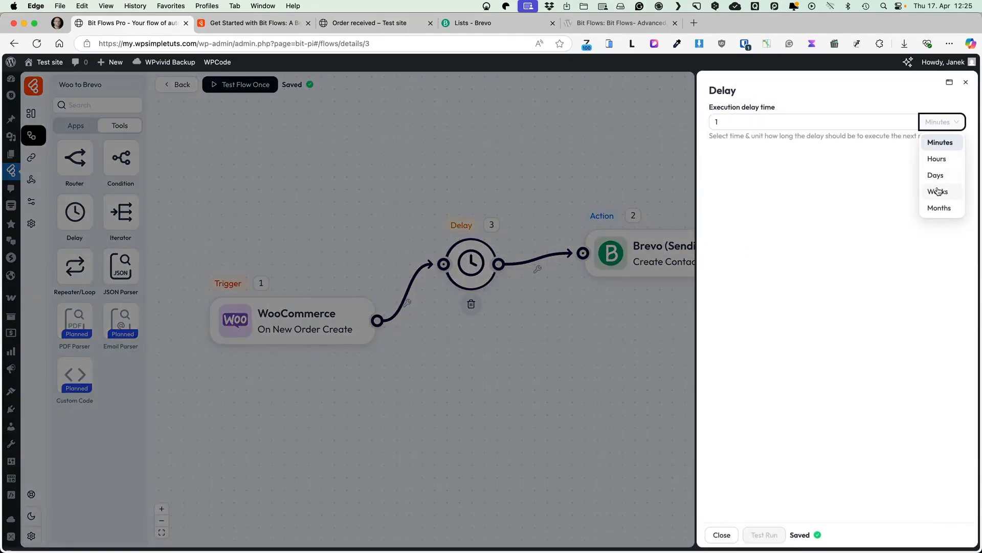
pyautogui.click(760, 125)
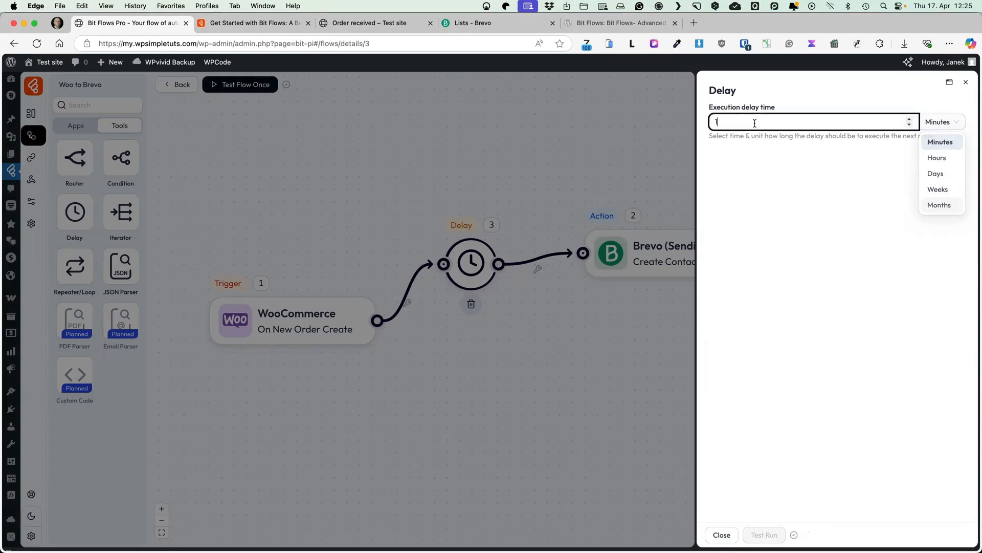
pyautogui.click(966, 82)
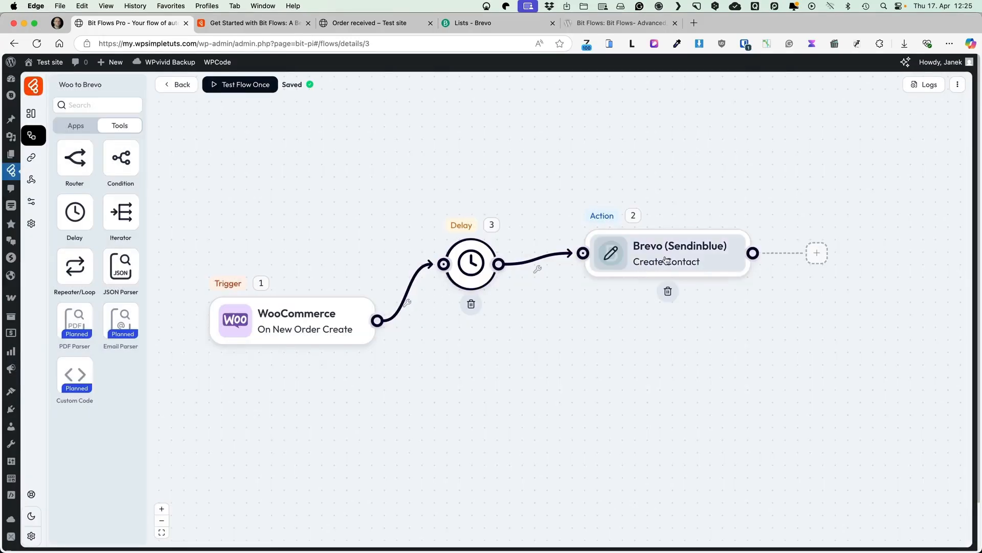
# Delete the Delay node and move the Brevo action back in line with the WooCommerce trigger
pyautogui.click(471, 306)
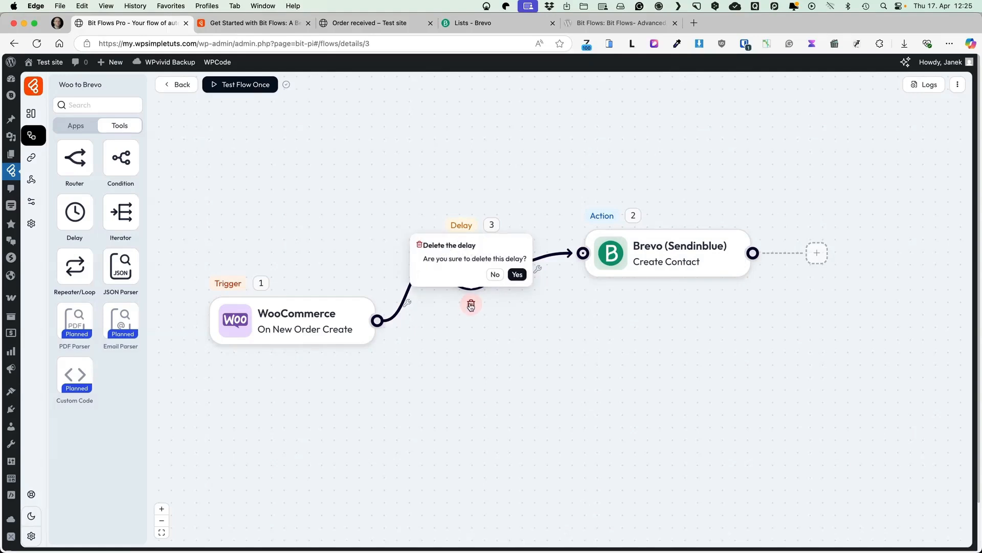
pyautogui.click(516, 275)
pyautogui.moveTo(637, 262); pyautogui.dragTo(617, 332)
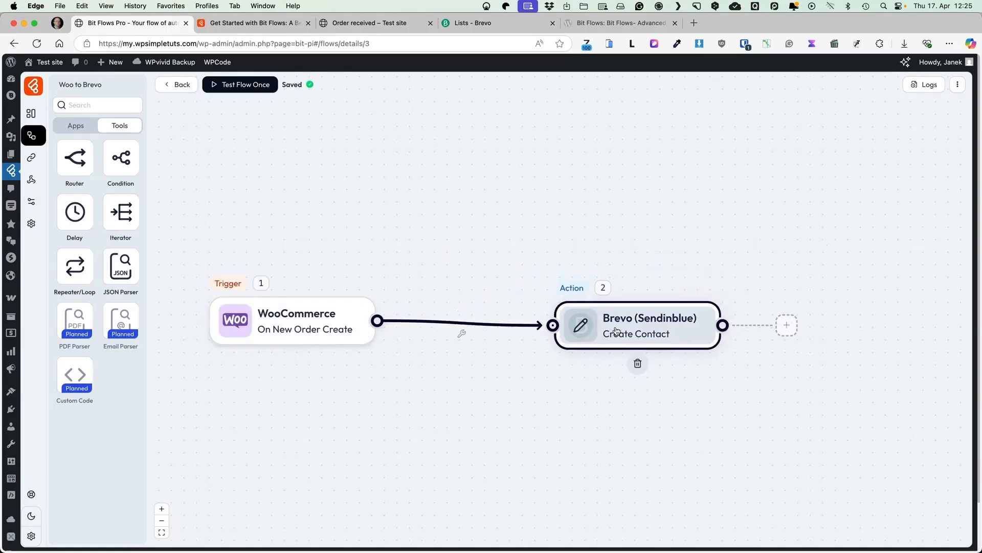
# Insert a Condition tool between the WooCommerce trigger and the Brevo action, and add a condition named "If the customer is from EE"
pyautogui.moveTo(121, 158); pyautogui.dragTo(457, 237)
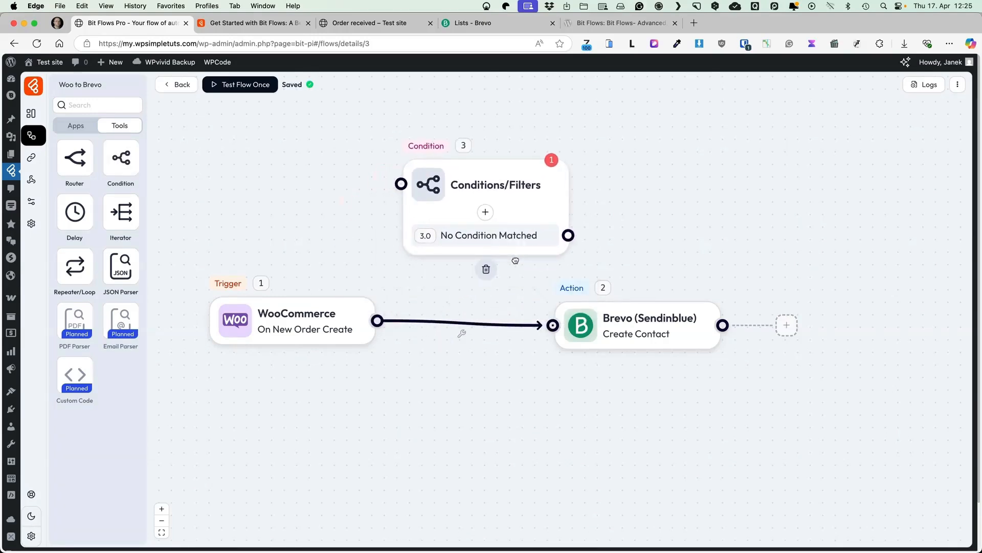
pyautogui.moveTo(553, 325); pyautogui.dragTo(401, 183)
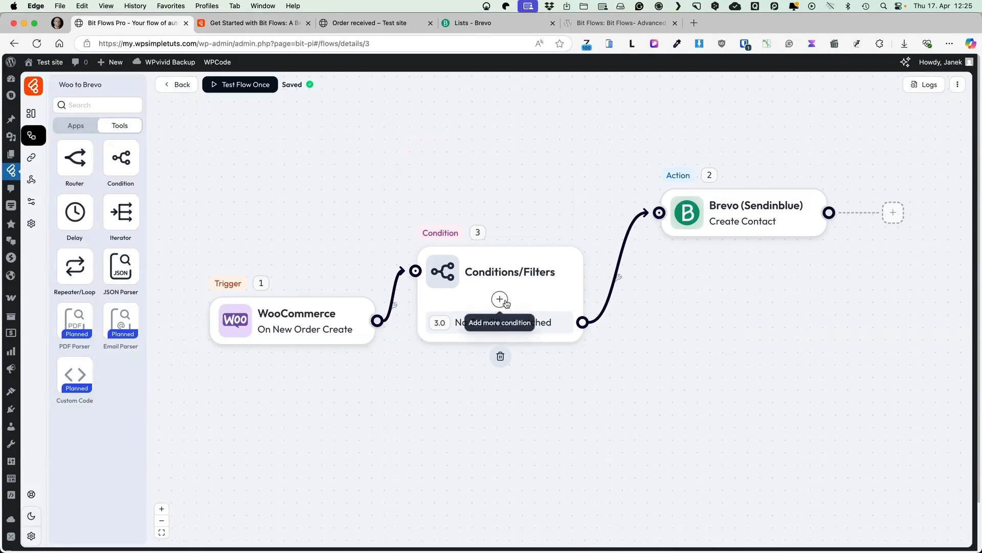
pyautogui.click(500, 300)
pyautogui.click(532, 302)
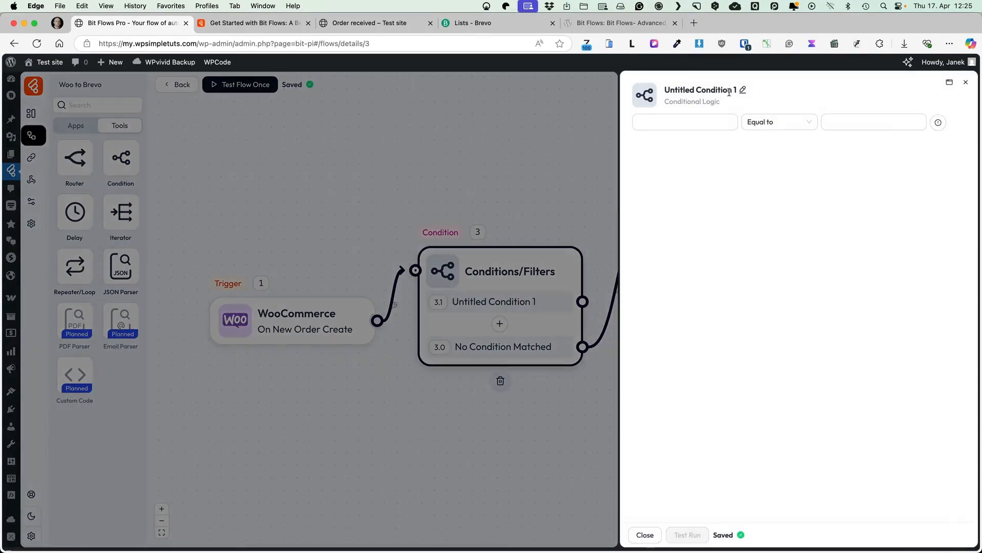
pyautogui.click(746, 89)
pyautogui.press('super+a')
pyautogui.write('If the customer is from EE')
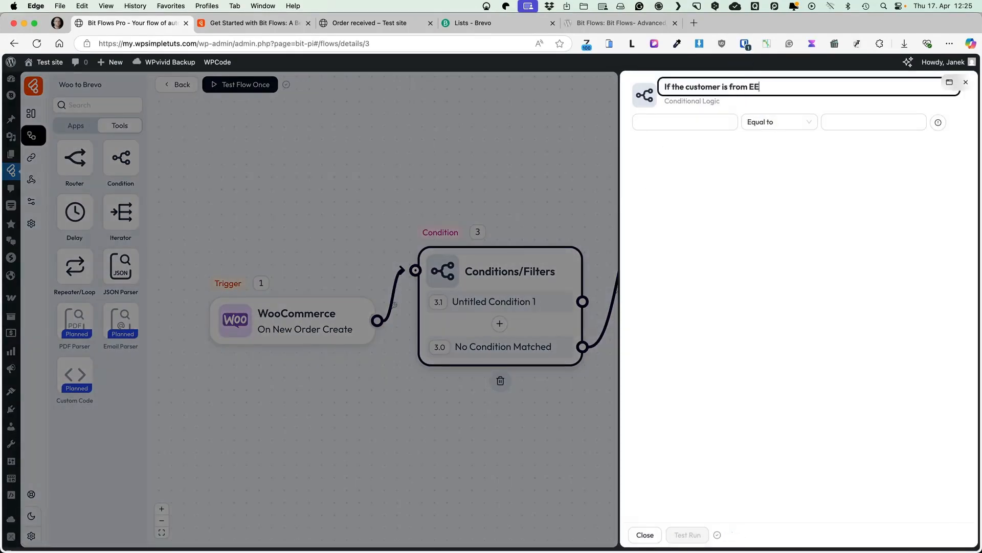
# Set the condition to check that the WooCommerce order's billing_country is Equal to EE
pyautogui.click(678, 125)
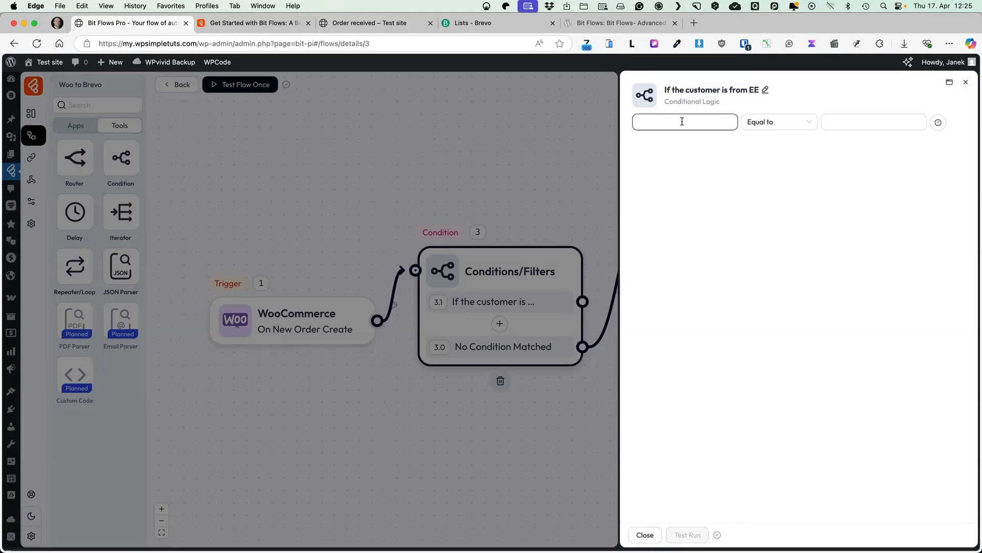
pyautogui.click(669, 120)
pyautogui.click(763, 154)
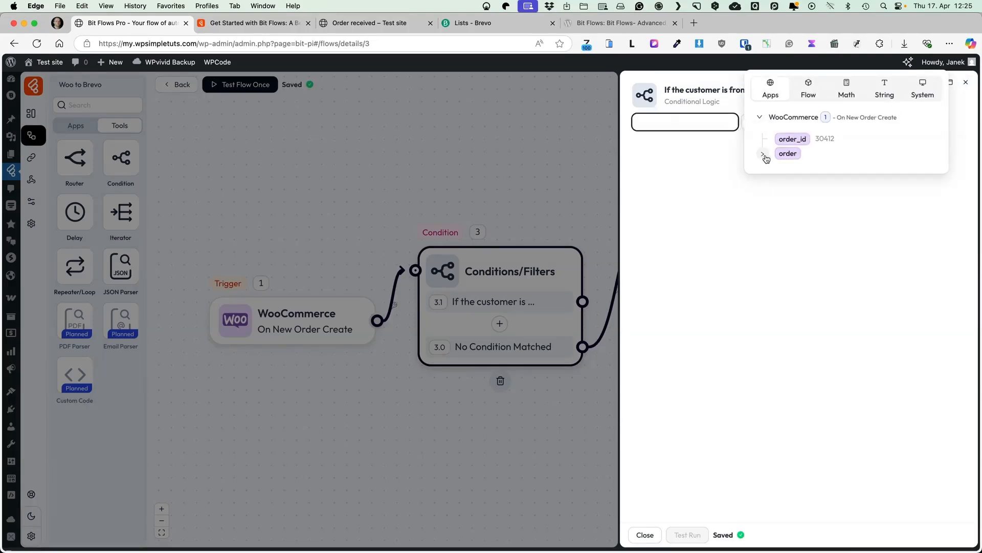
pyautogui.scroll(-2, 842, 251)
pyautogui.scroll(-4, 842, 251)
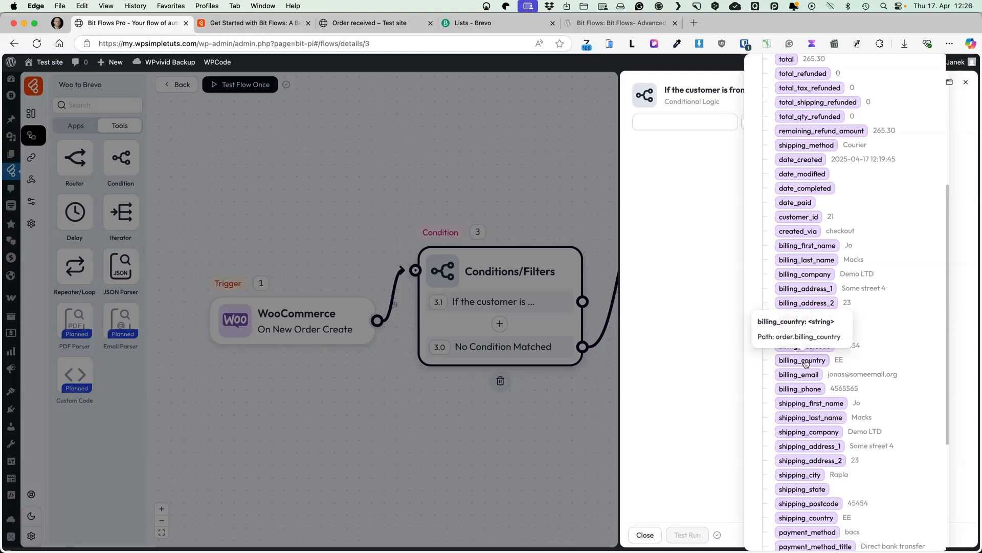
pyautogui.click(801, 360)
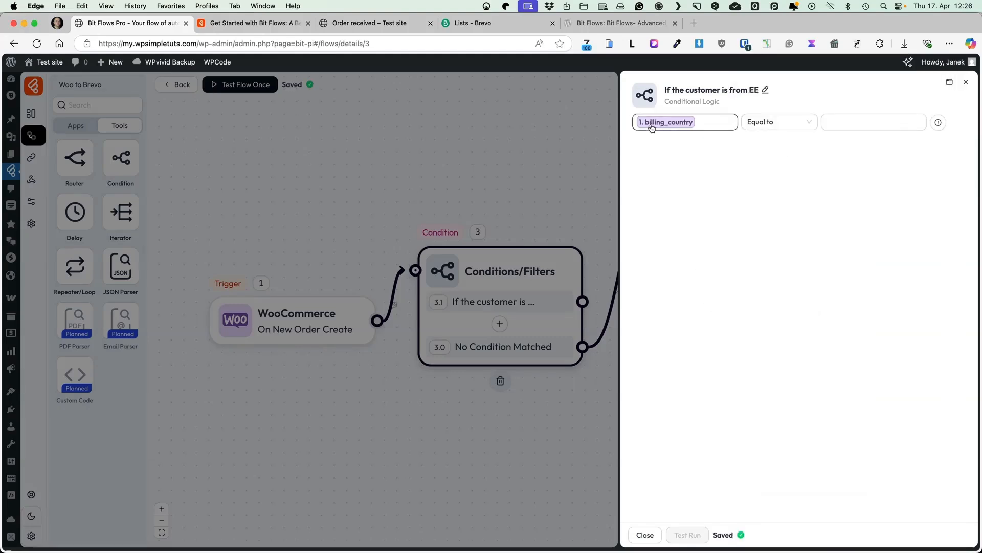
pyautogui.click(859, 123)
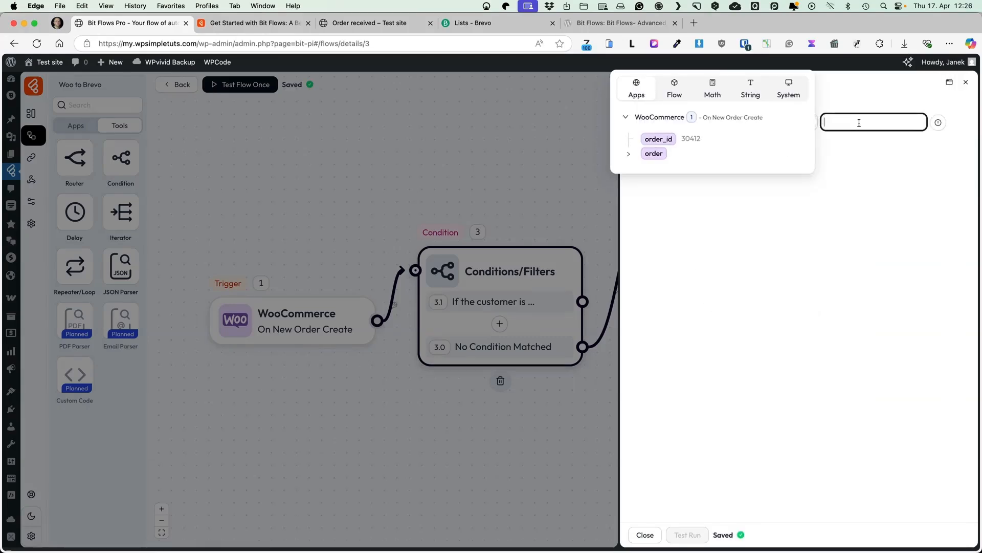
pyautogui.press('Escape')
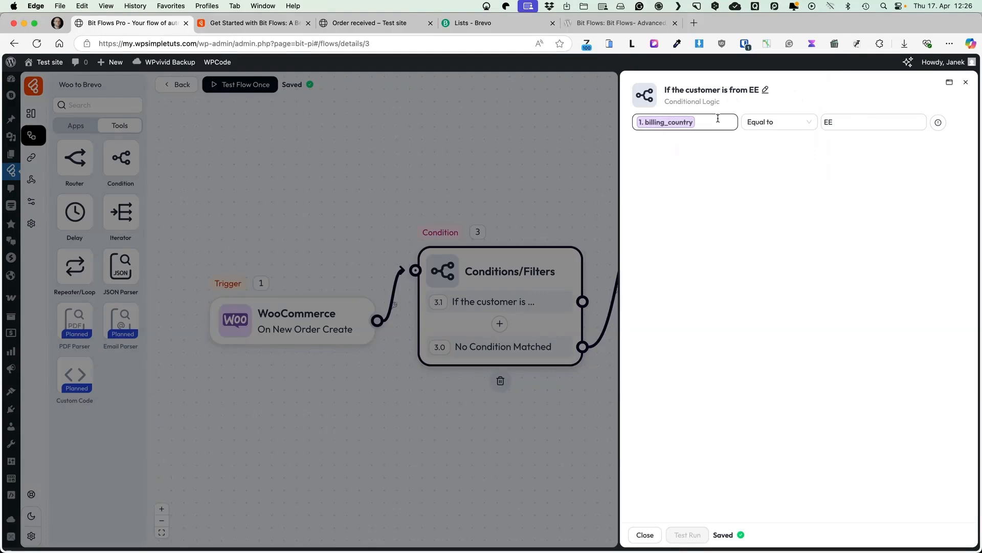
# Examine the WooCommerce order's billing_country value available to the "If the customer is from EE" condition, and close the condition settings
pyautogui.click(718, 118)
pyautogui.click(757, 154)
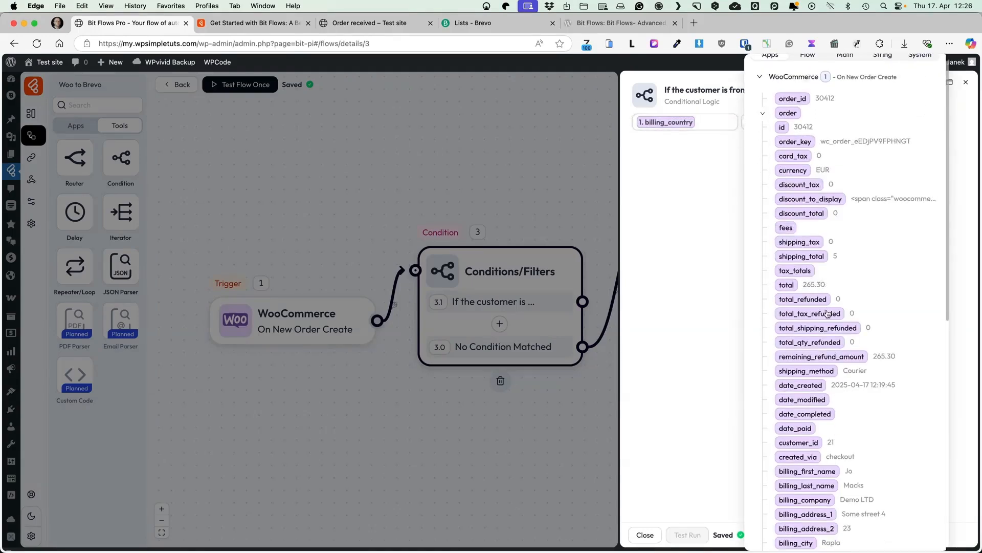
pyautogui.scroll(-5, 827, 313)
pyautogui.scroll(-3, 822, 358)
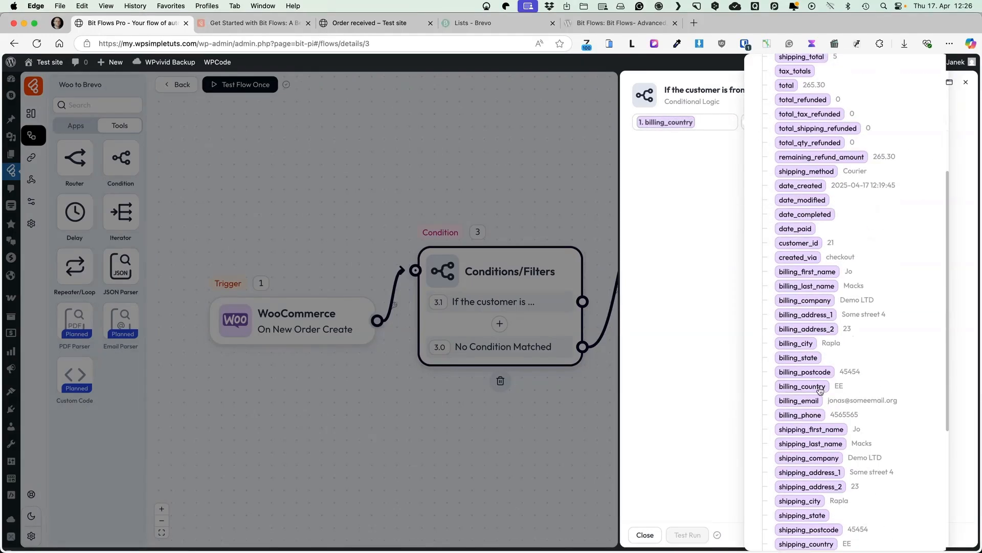
pyautogui.press('Escape')
pyautogui.click(966, 82)
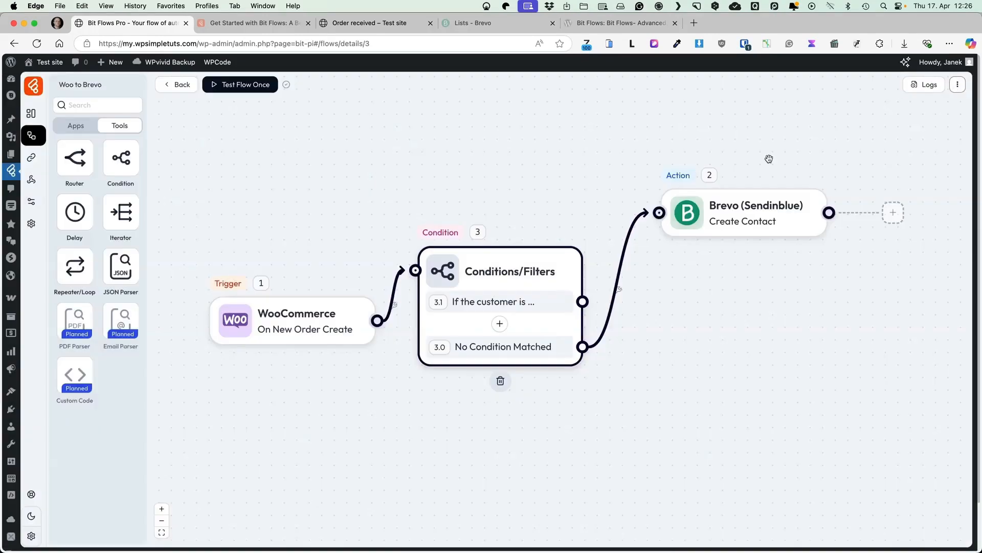
# Connect the "If the customer is from EE" branch to the Brevo action and check that action's contact list
pyautogui.moveTo(570, 262); pyautogui.dragTo(642, 176)
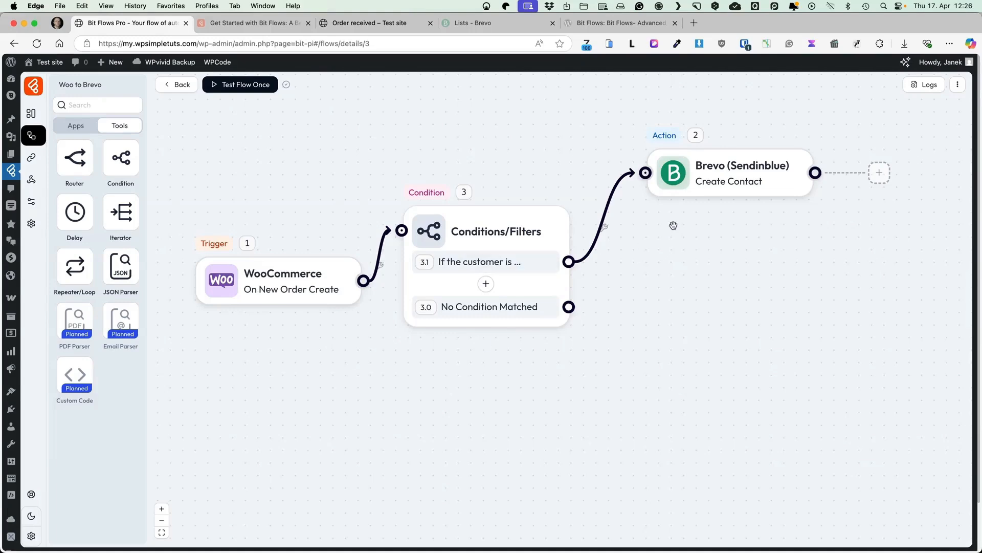
pyautogui.click(738, 163)
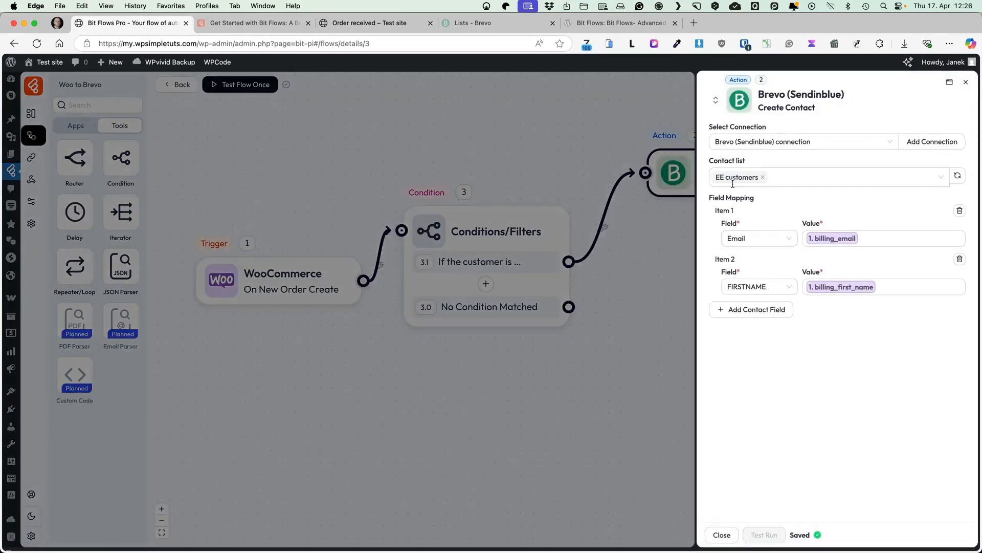
pyautogui.click(966, 82)
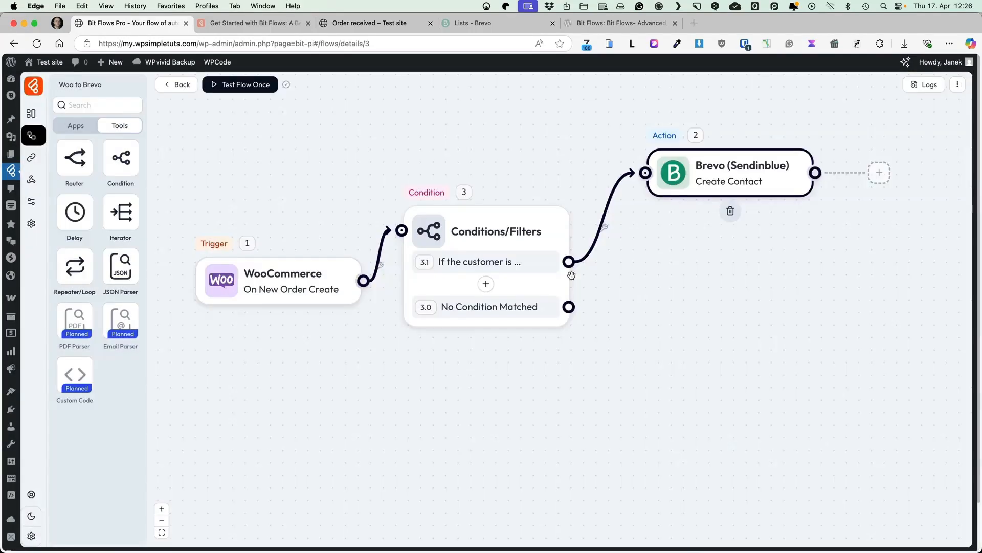
# Add a second condition to the Conditions/Filters node and name it "If not from EE"
pyautogui.click(486, 283)
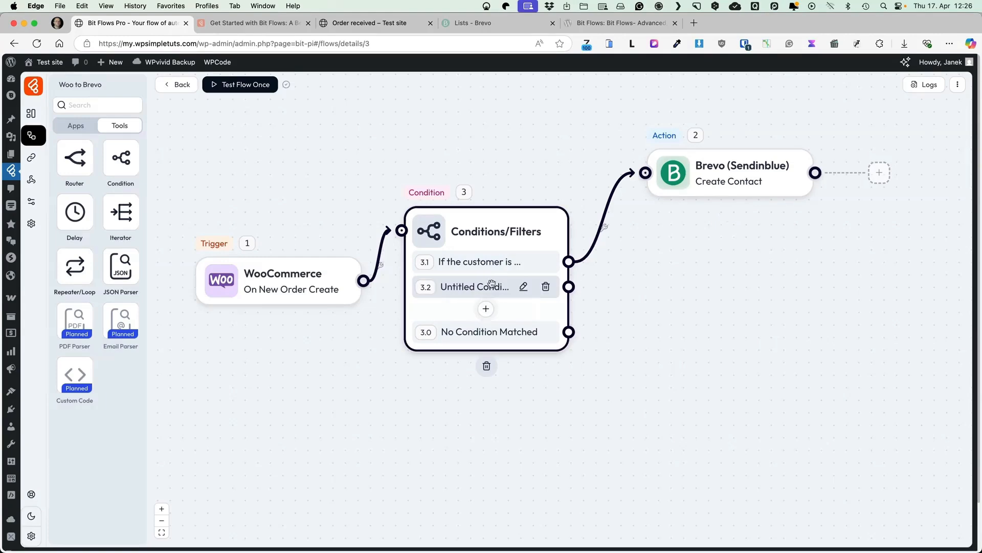
pyautogui.click(524, 287)
pyautogui.click(721, 87)
pyautogui.write('If not from EE')
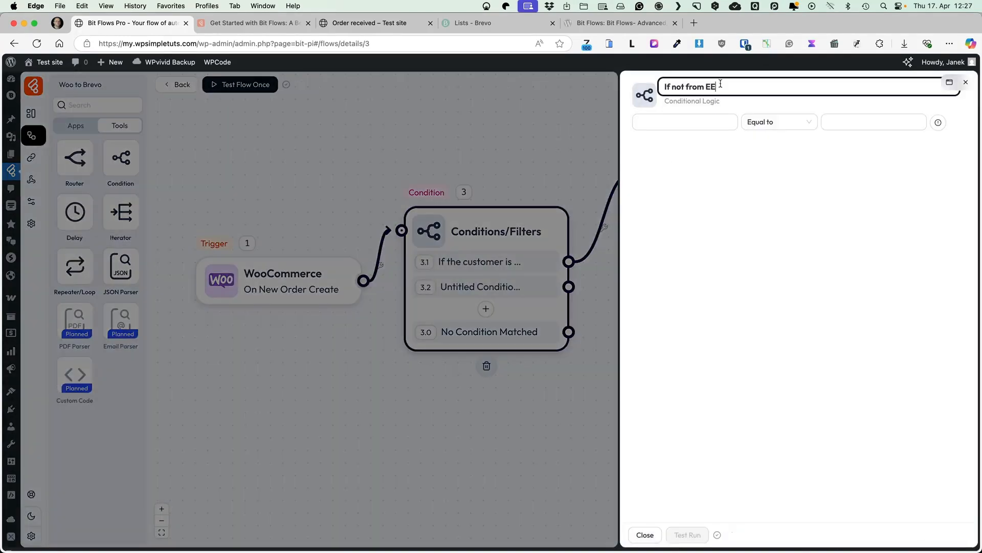
# Set the "If not from EE" condition to check that the WooCommerce order's billing_country is Not equal to EE
pyautogui.click(698, 122)
pyautogui.click(684, 121)
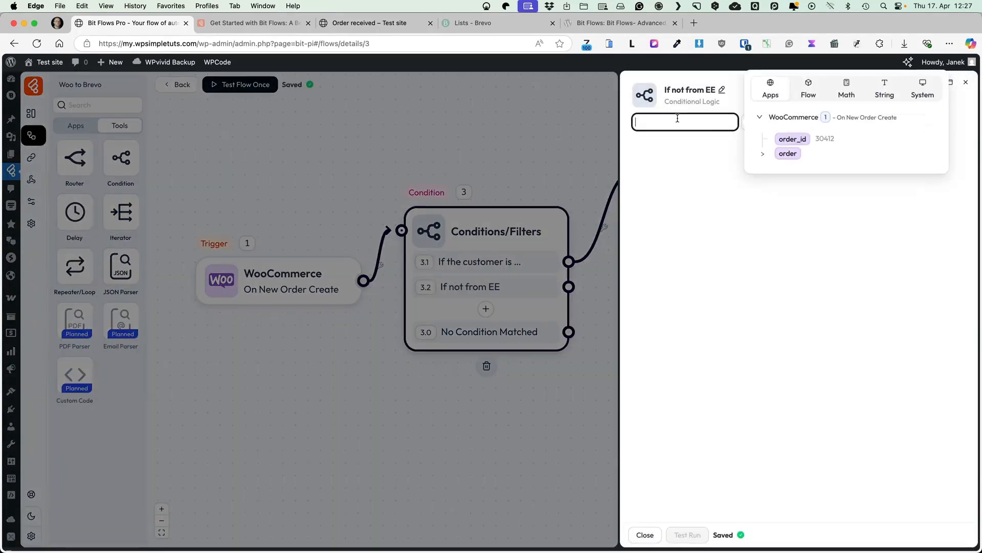
pyautogui.click(765, 154)
pyautogui.scroll(-5, 825, 289)
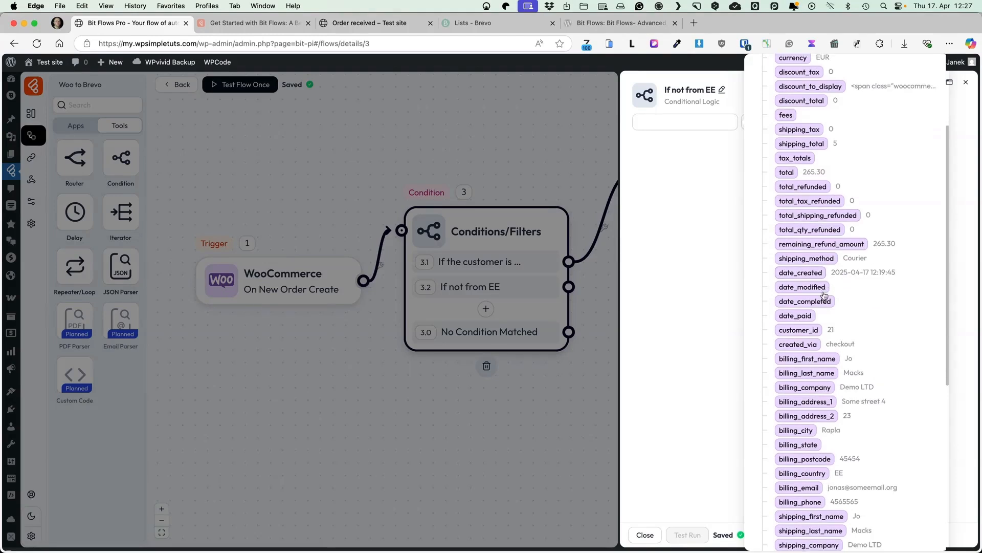
pyautogui.click(795, 473)
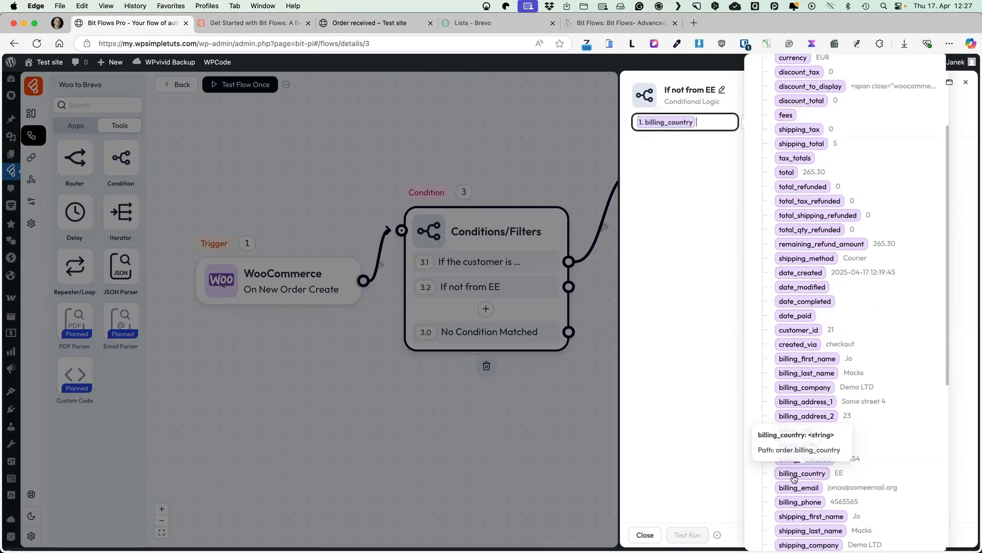
pyautogui.click(706, 285)
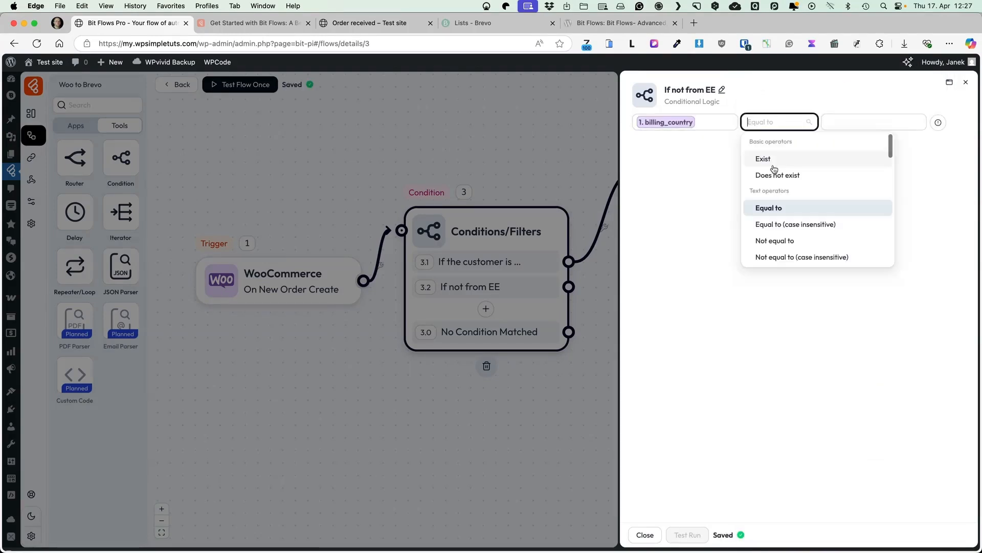
pyautogui.click(774, 241)
pyautogui.click(849, 128)
pyautogui.write('EE')
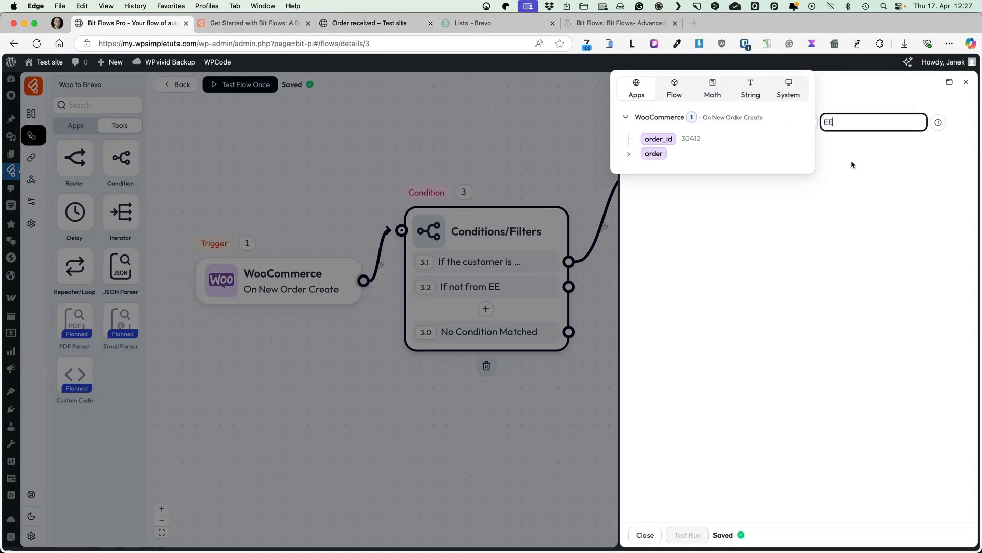
pyautogui.click(853, 166)
pyautogui.click(592, 282)
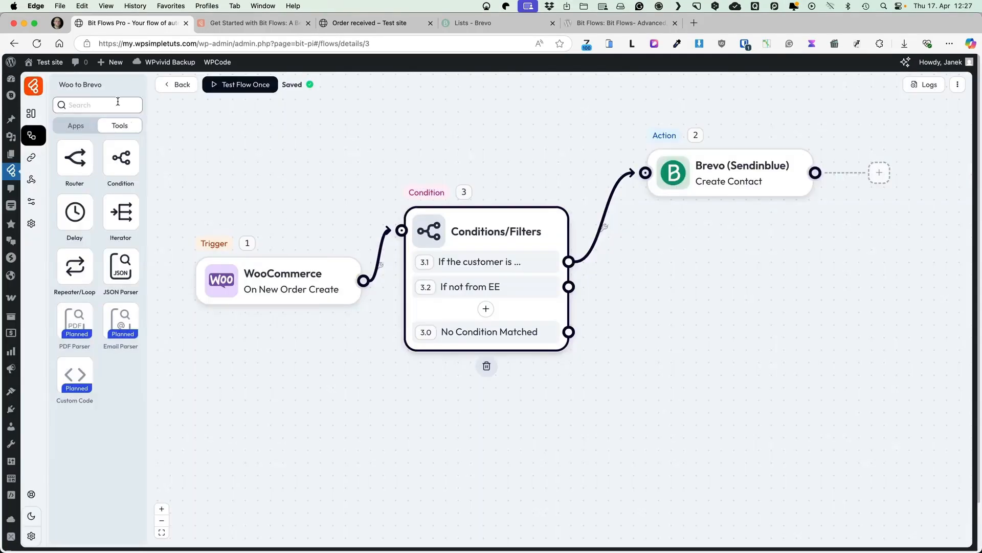
# Add a second Brevo (Sendinblue) action below the first and connect the "If not from EE" branch to it
pyautogui.click(78, 126)
pyautogui.click(88, 105)
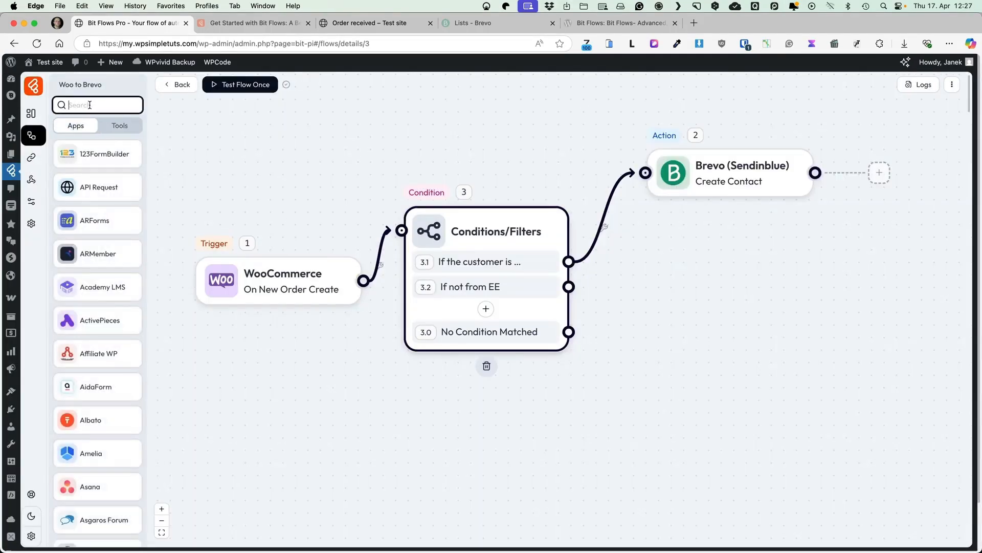
pyautogui.write('brev')
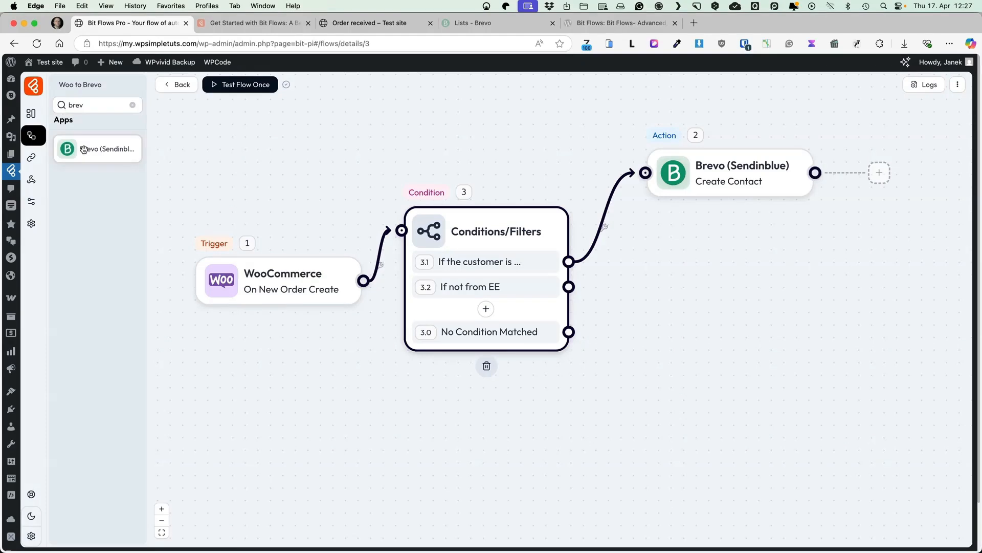
pyautogui.moveTo(97, 149); pyautogui.dragTo(732, 374)
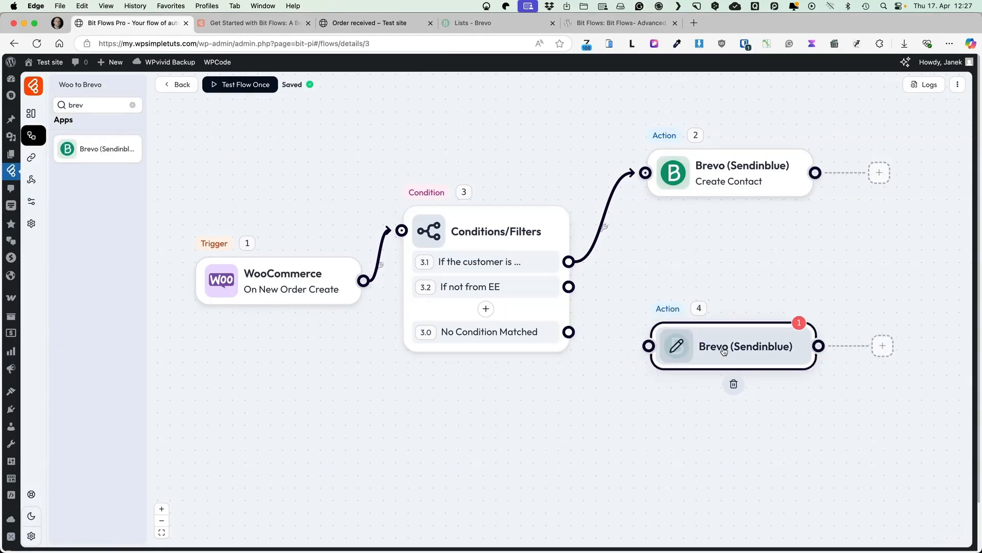
pyautogui.moveTo(569, 286); pyautogui.dragTo(646, 340)
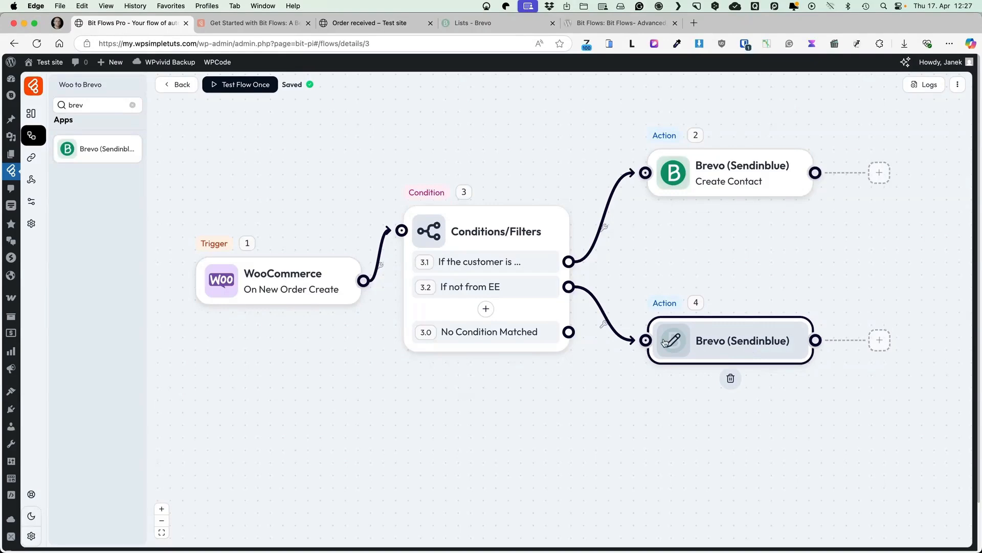
# Configure the new Brevo action as Create Contact with the Brevo (Sendinblue) connection and the "Not EE customers" contact list
pyautogui.click(750, 348)
pyautogui.click(600, 136)
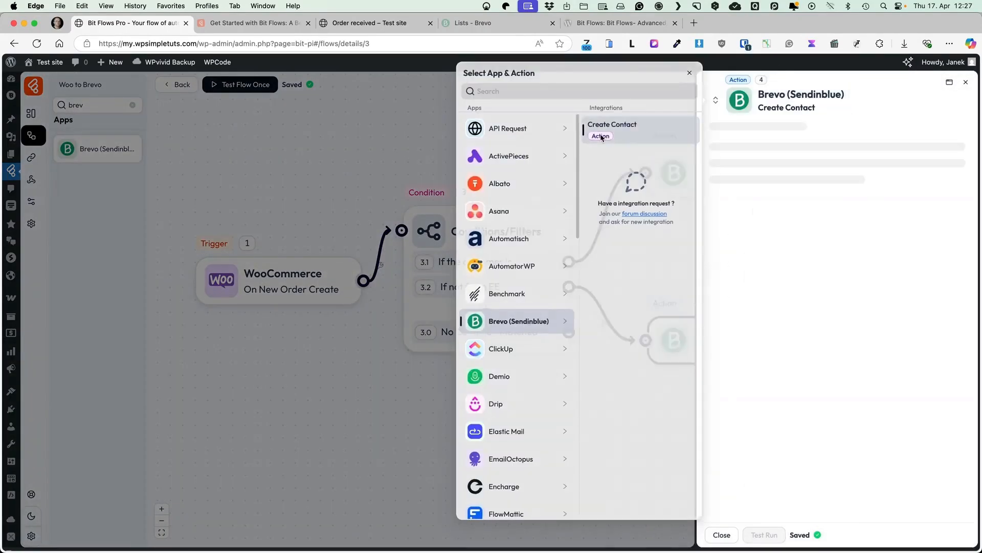
pyautogui.click(767, 142)
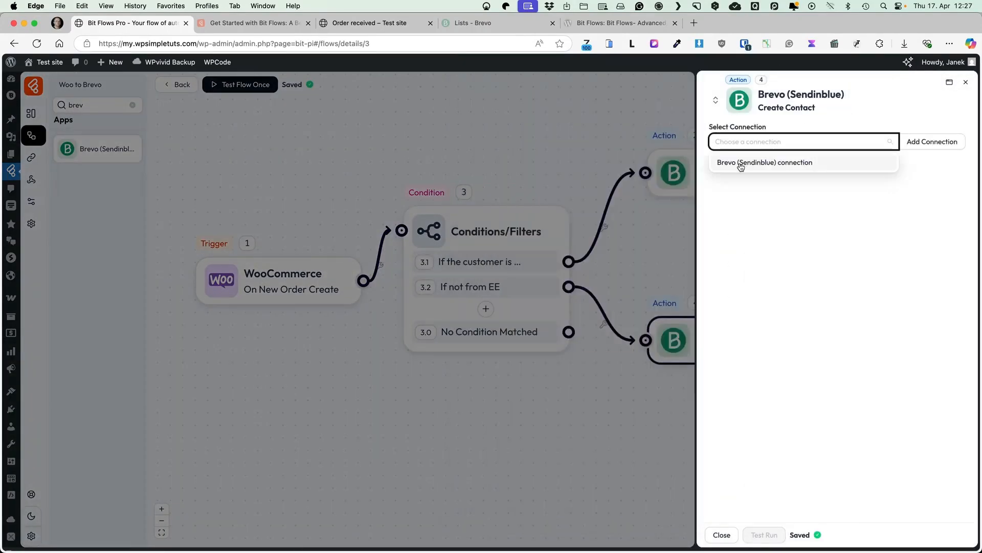
pyautogui.click(741, 164)
pyautogui.click(744, 183)
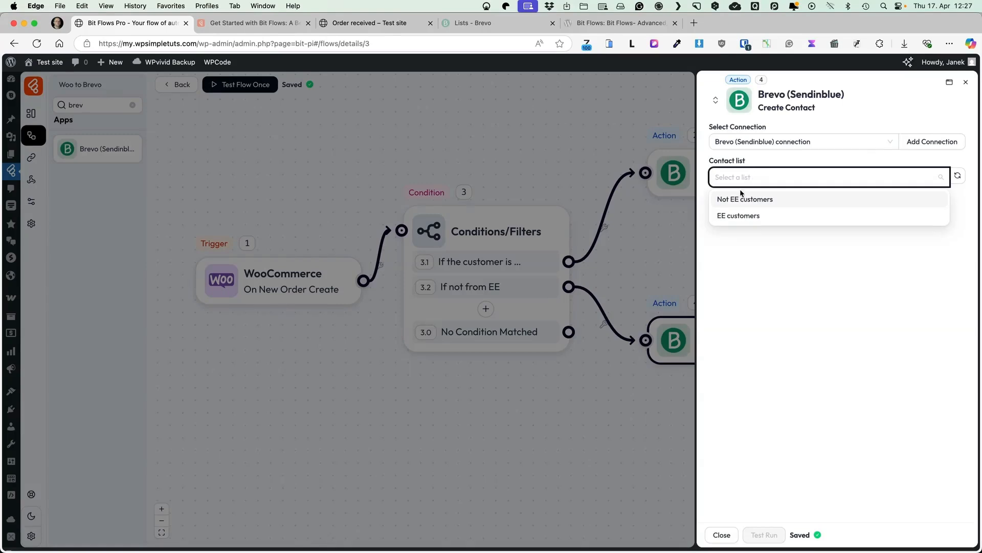
pyautogui.click(741, 201)
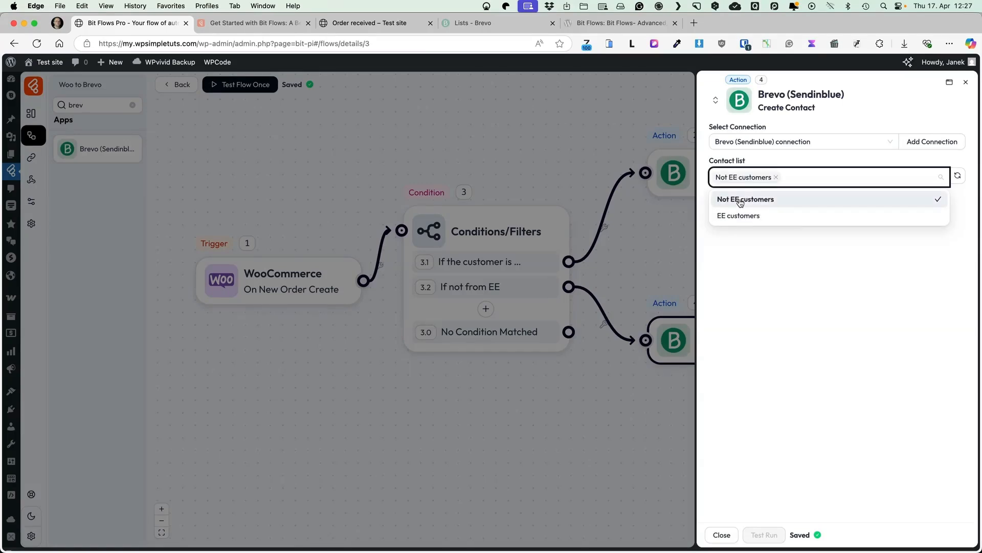
pyautogui.click(881, 395)
# Add a contact field to the new Brevo action that maps FIRSTNAME to the order's billing_first_name
pyautogui.click(754, 211)
pyautogui.click(764, 241)
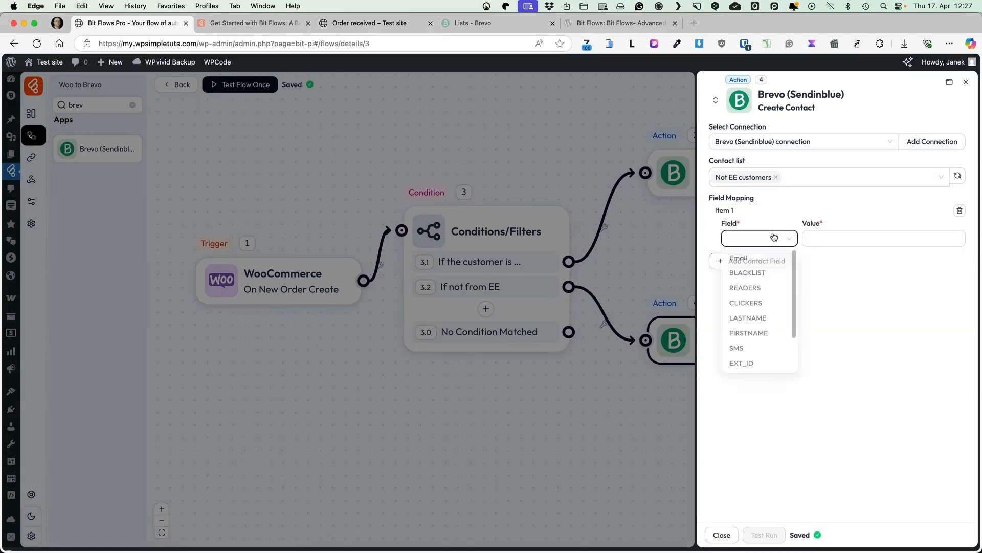
pyautogui.click(752, 340)
pyautogui.click(819, 239)
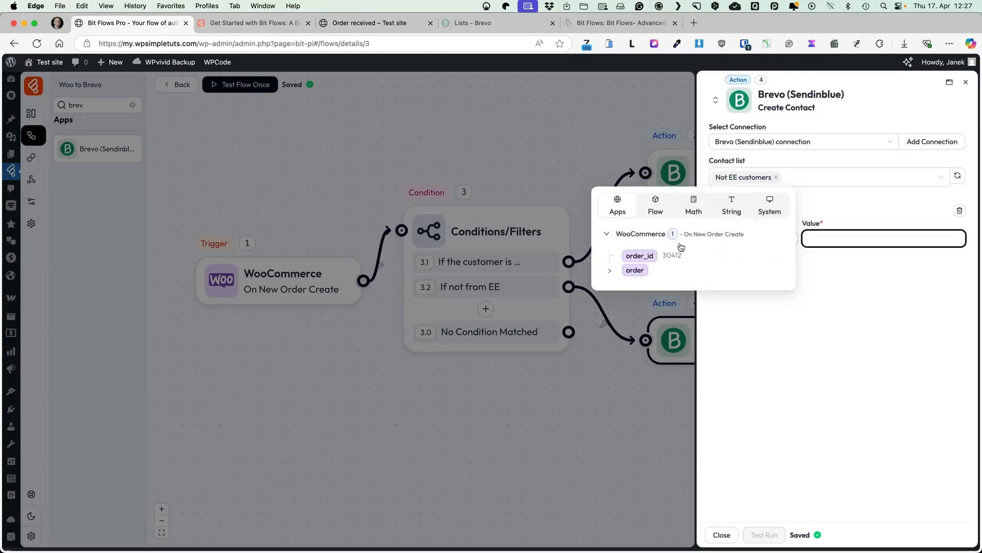
pyautogui.click(610, 270)
pyautogui.scroll(-7, 673, 294)
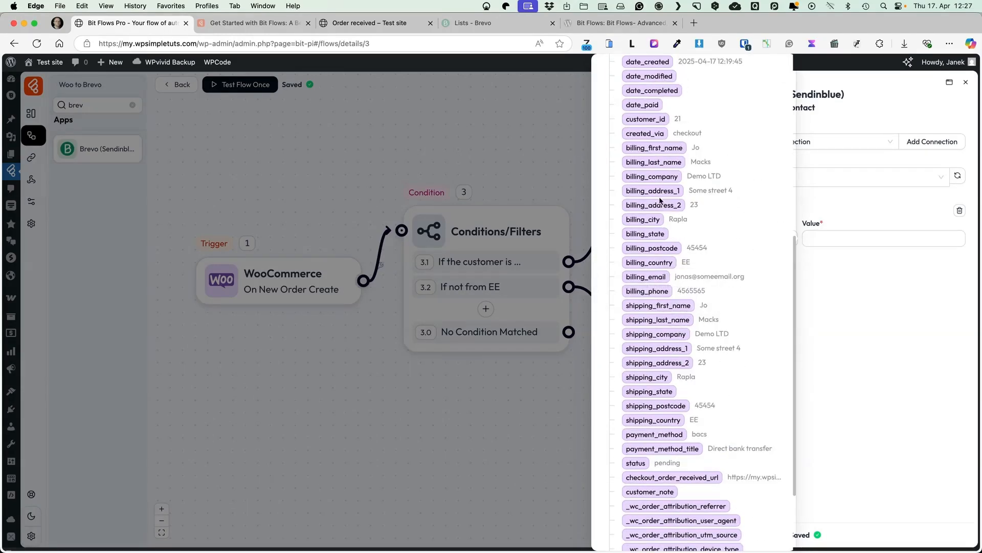
pyautogui.click(655, 147)
# Add a second contact field that maps Email to the order's billing_email, and close the Brevo action's settings
pyautogui.click(753, 262)
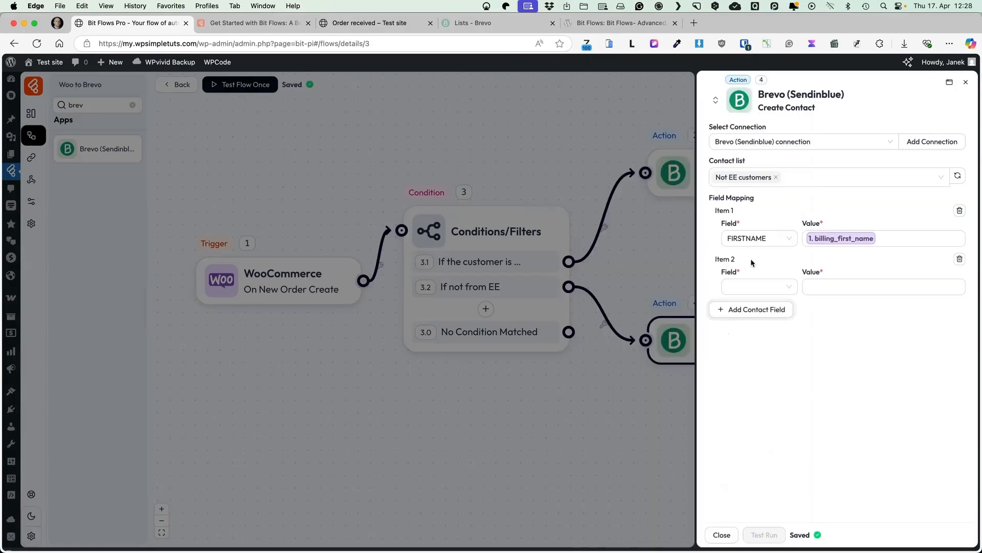
pyautogui.click(771, 289)
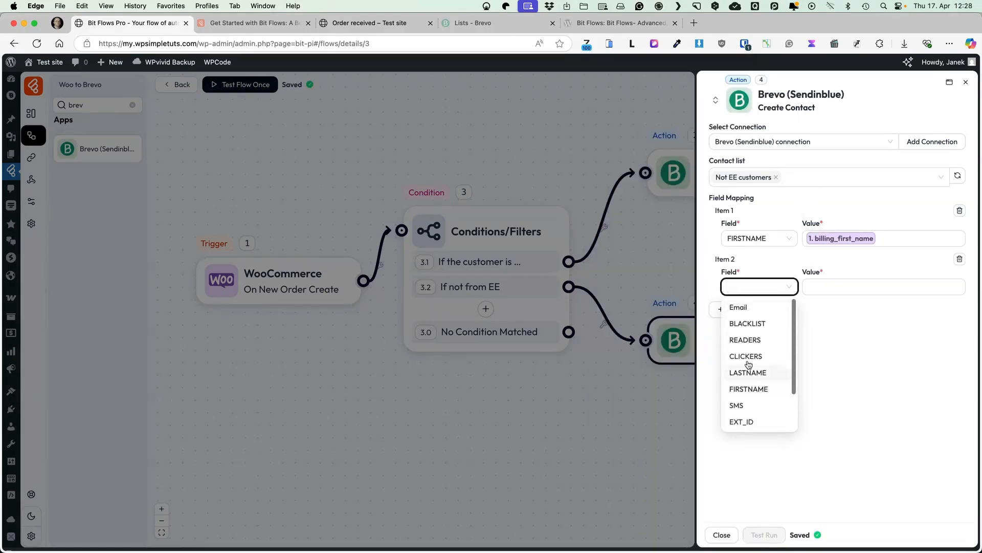
pyautogui.click(748, 313)
pyautogui.click(829, 287)
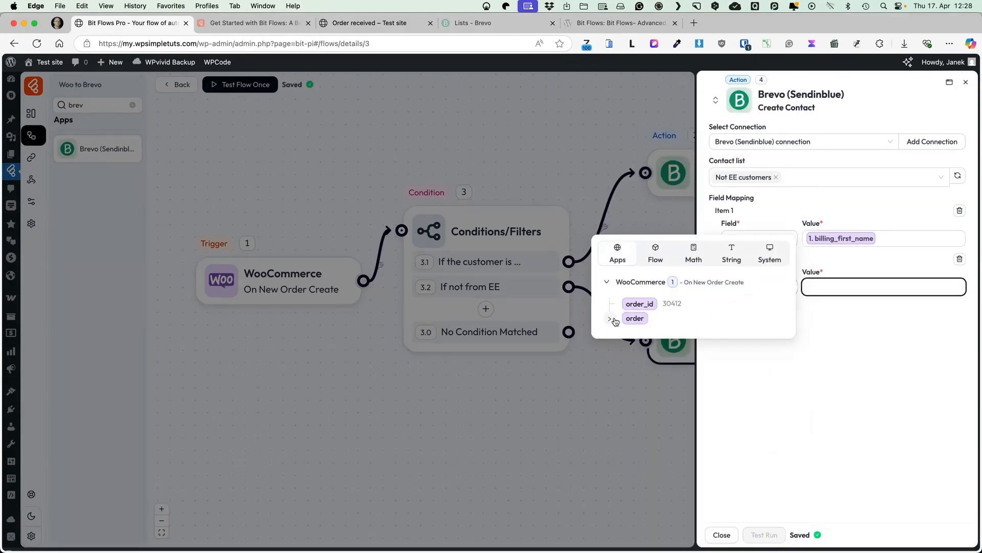
pyautogui.click(611, 322)
pyautogui.scroll(-5, 644, 315)
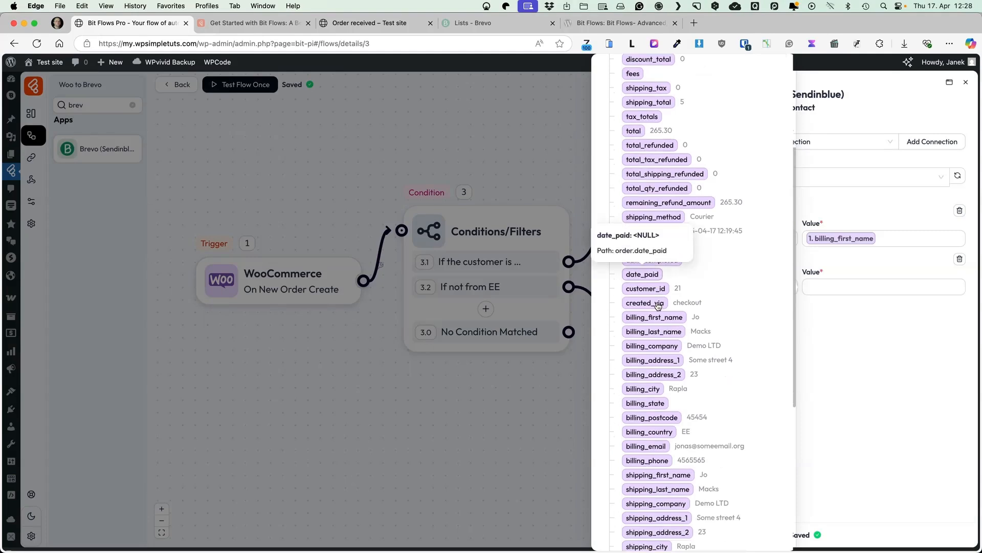
pyautogui.click(646, 446)
pyautogui.click(880, 394)
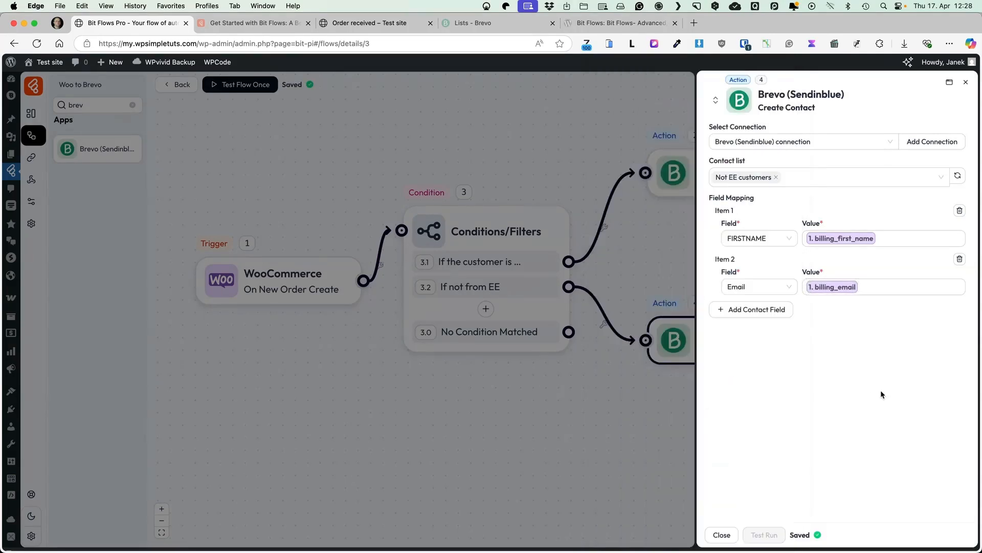
pyautogui.click(716, 534)
# Move the WooCommerce trigger up so it lines up with the input of the Conditions/Filters node
pyautogui.moveTo(300, 273); pyautogui.dragTo(265, 222)
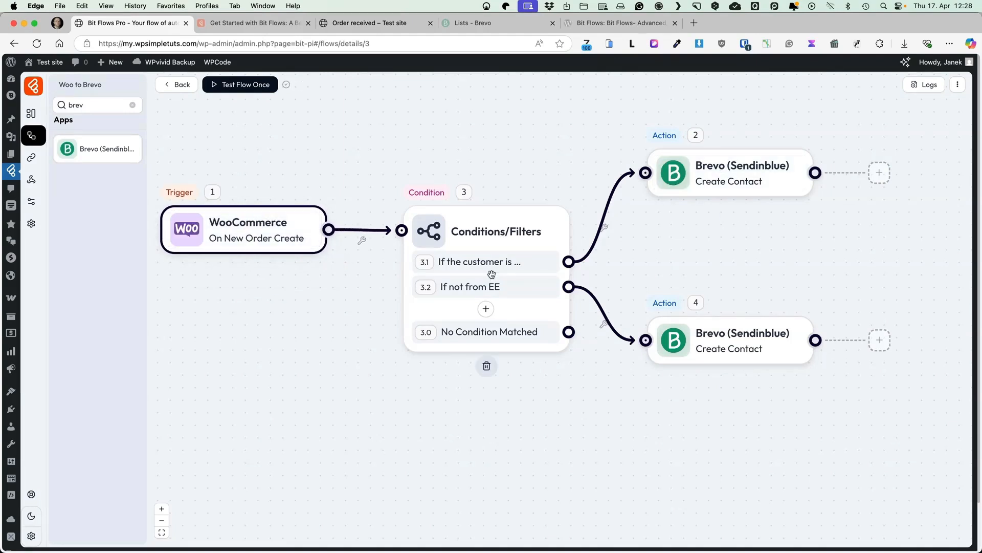
pyautogui.moveTo(725, 177)
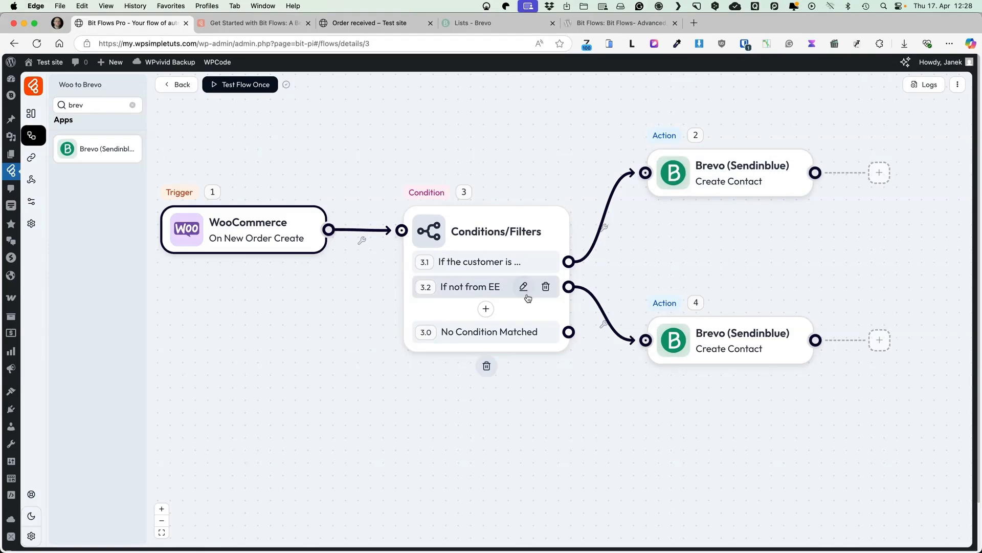
pyautogui.moveTo(733, 354)
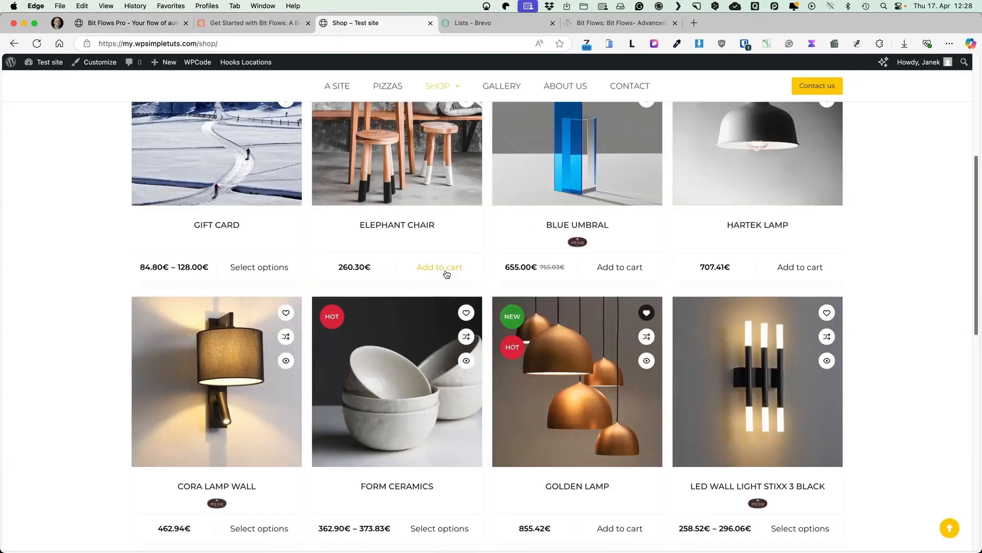
# Add the Elephant Chair to the cart in the test shop and proceed to checkout
pyautogui.click(439, 267)
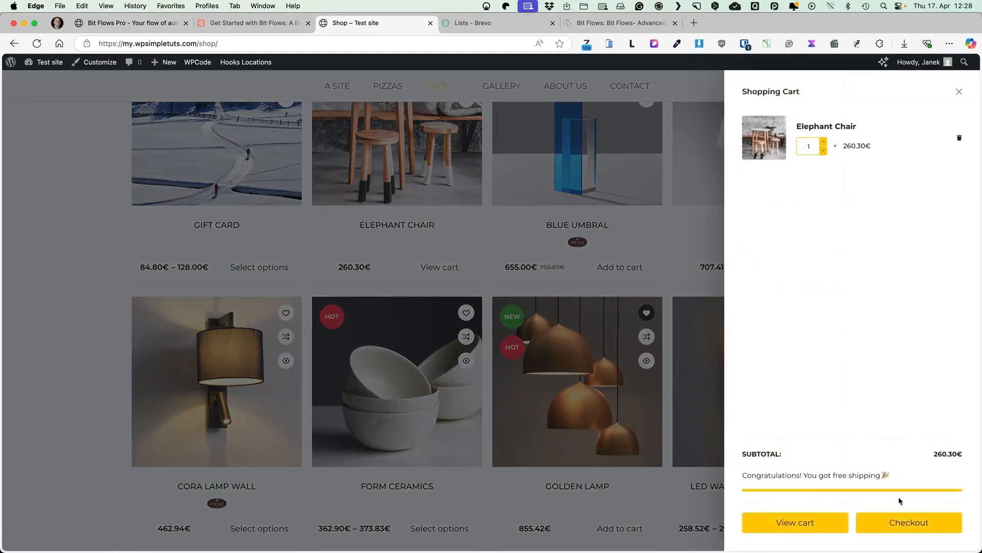
pyautogui.click(910, 522)
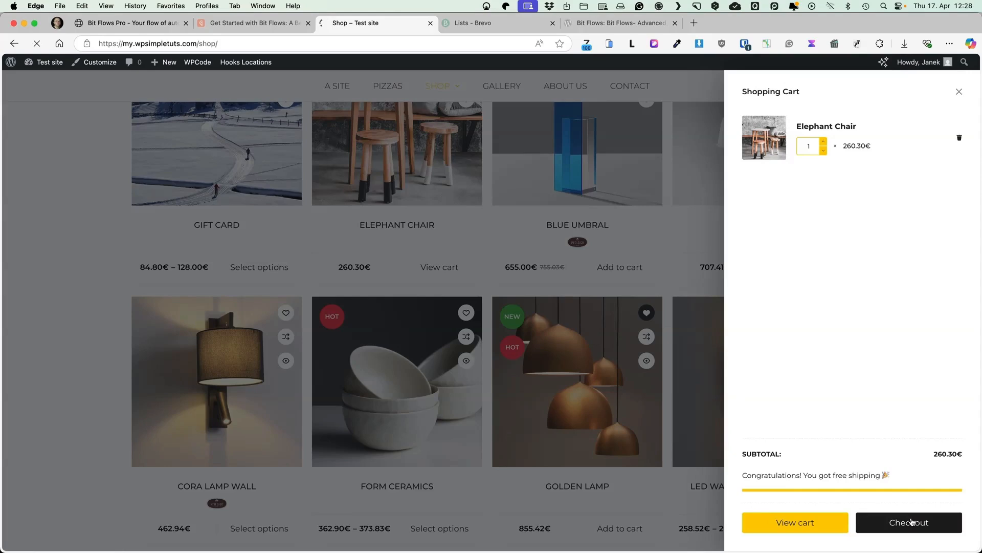
# Change the billing email address on the checkout form by adding a 1 just before the @ sign
pyautogui.scroll(-5, 100, 297)
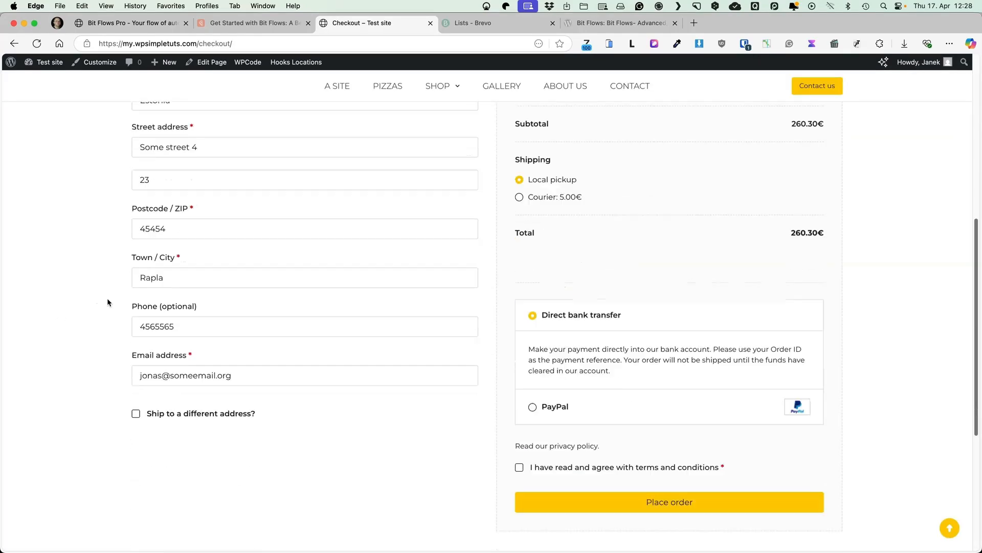
pyautogui.click(166, 375)
pyautogui.write('1')
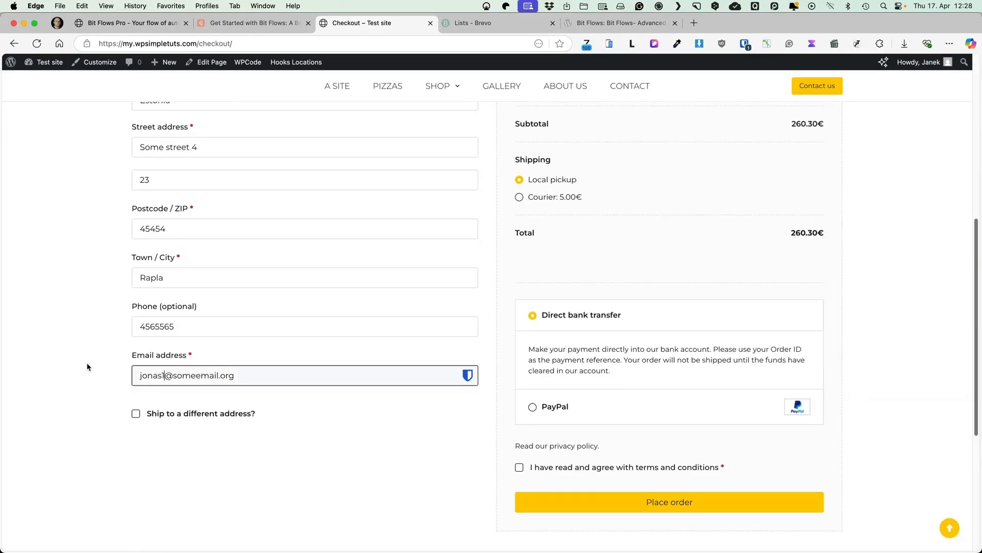
pyautogui.click(87, 362)
pyautogui.scroll(5, 171, 215)
# Accept the terms and conditions and place the Elephant Chair order with direct bank transfer
pyautogui.scroll(-7, 650, 281)
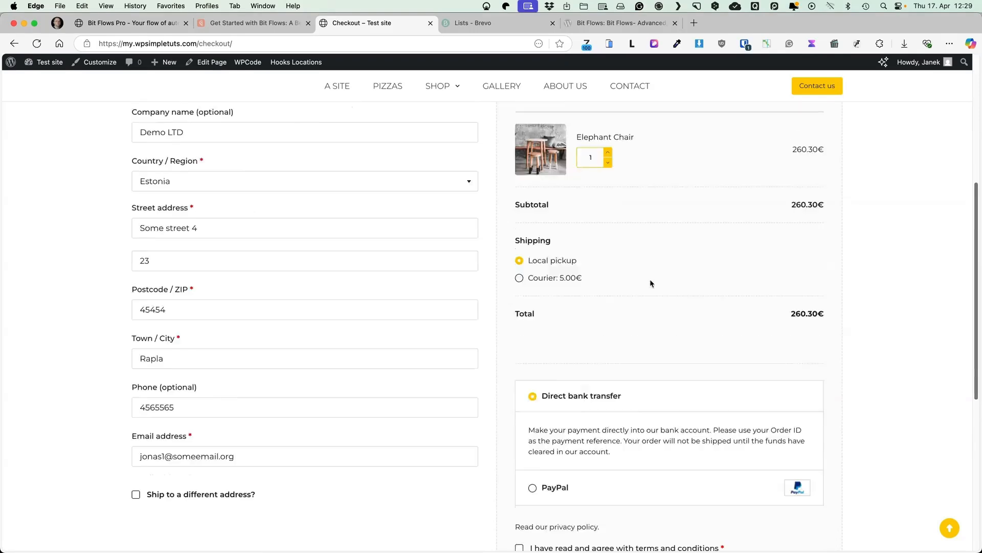
pyautogui.click(598, 424)
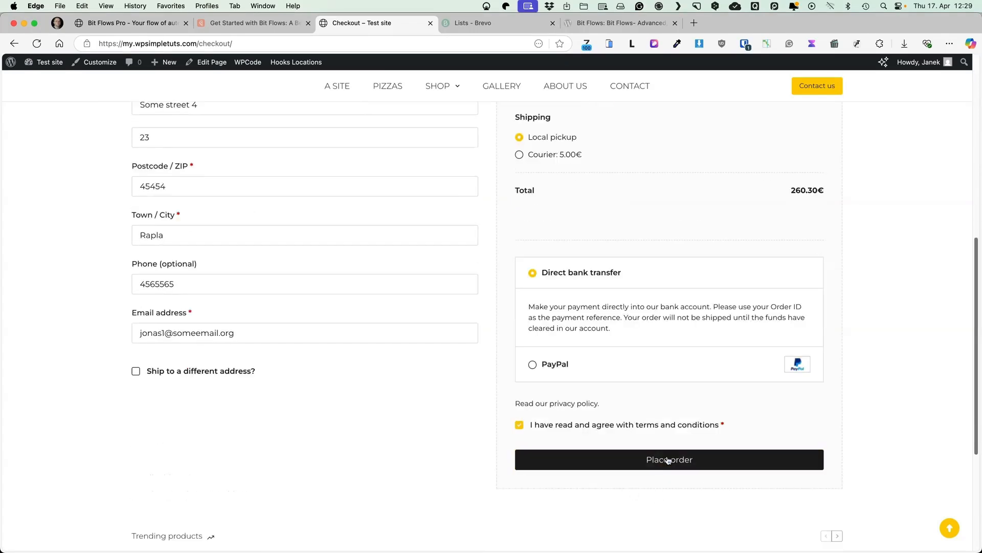
pyautogui.click(666, 460)
# Switch to Brevo and reload the Lists page to check the contact counts
pyautogui.hotkey('ctrl', 'Tab')
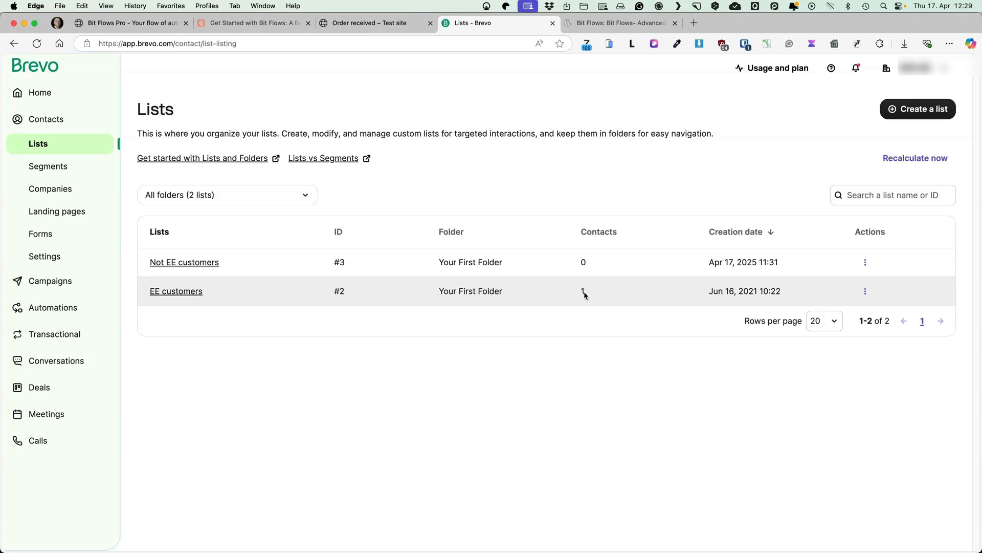
pyautogui.click(37, 45)
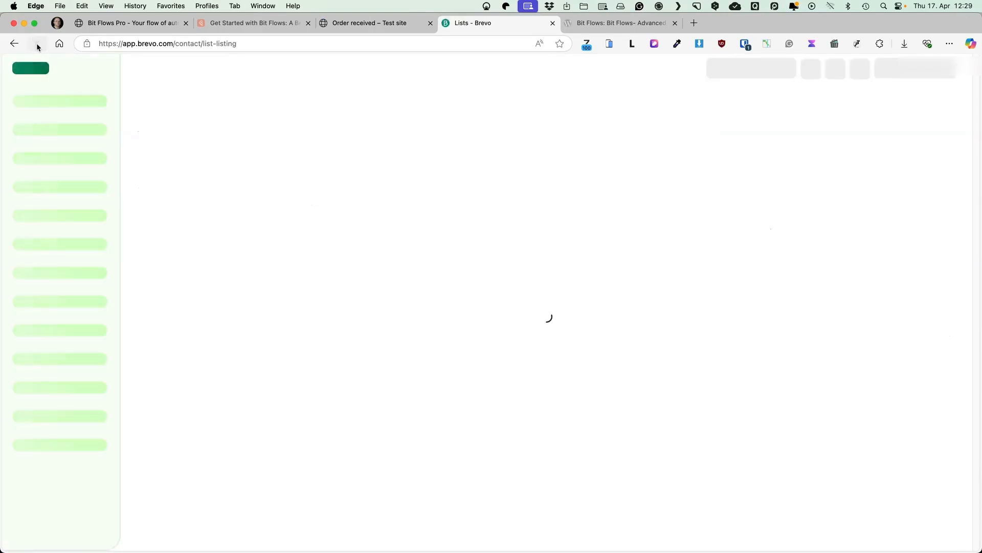
# Return to the test shop, add the Blue Umbral to the cart, and proceed to checkout
pyautogui.click(370, 24)
pyautogui.click(434, 153)
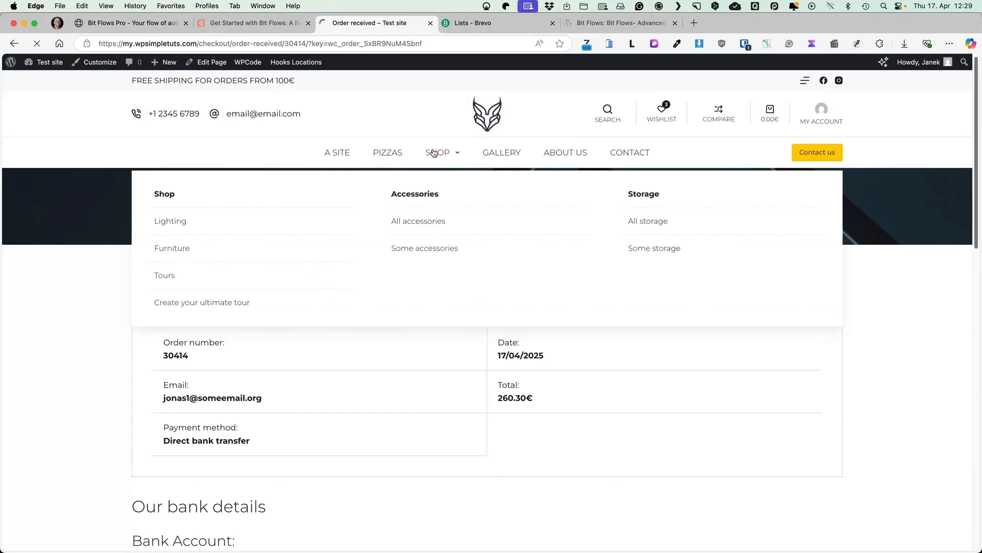
# Set the billing country to Finland and replace the customer's first and last name on the checkout form
pyautogui.click(174, 343)
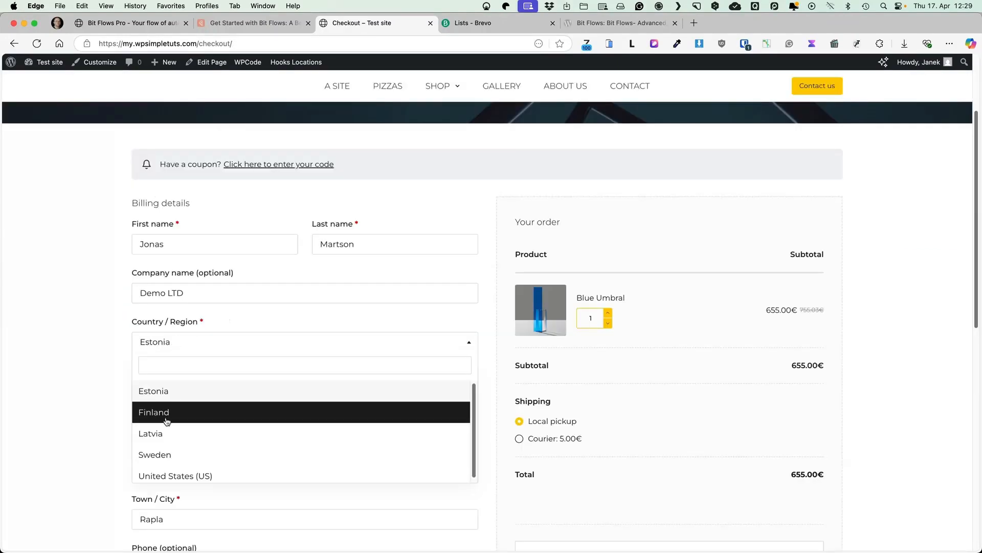
pyautogui.click(168, 421)
pyautogui.press('super+m')
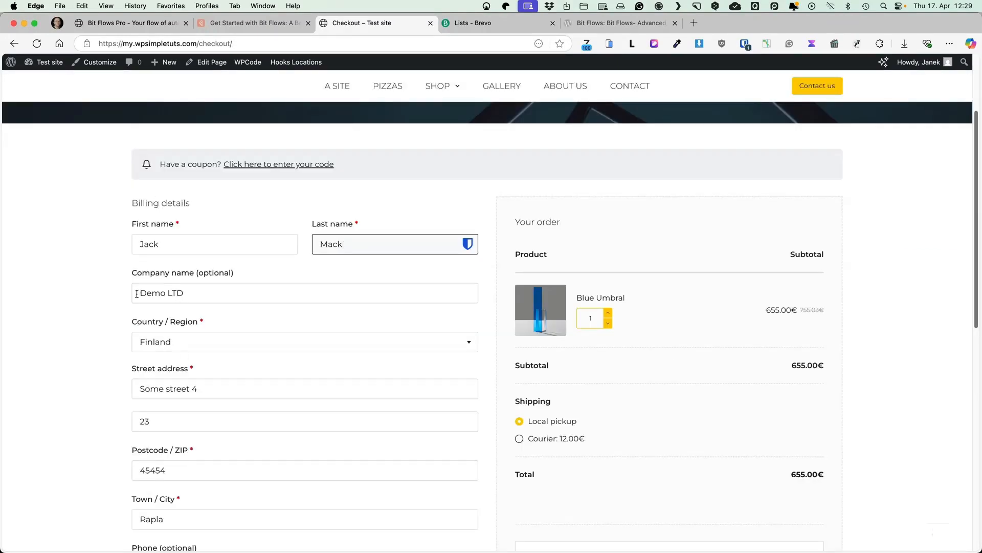
# Fill in the new customer's email address, accept the terms and conditions, and place the Blue Umbral order
pyautogui.scroll(-5, 118, 308)
pyautogui.click(609, 460)
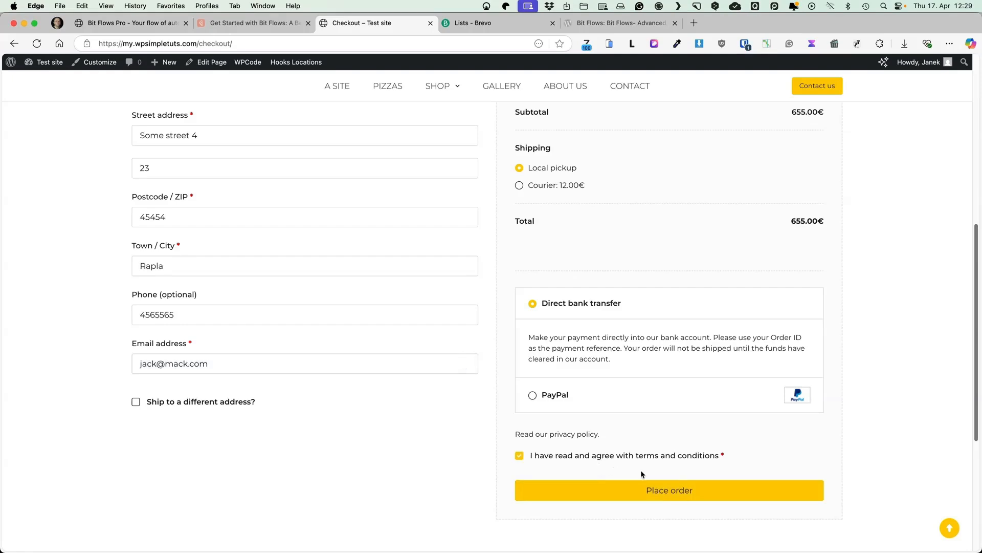
pyautogui.click(665, 486)
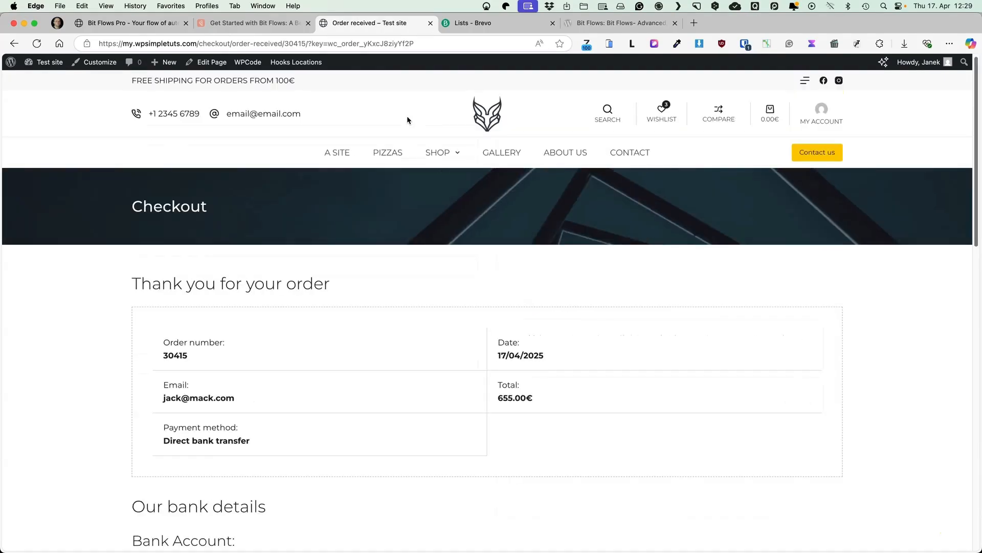
# Switch to Brevo, reload the Lists page, and open the Not EE customers list to check its contacts
pyautogui.click(472, 22)
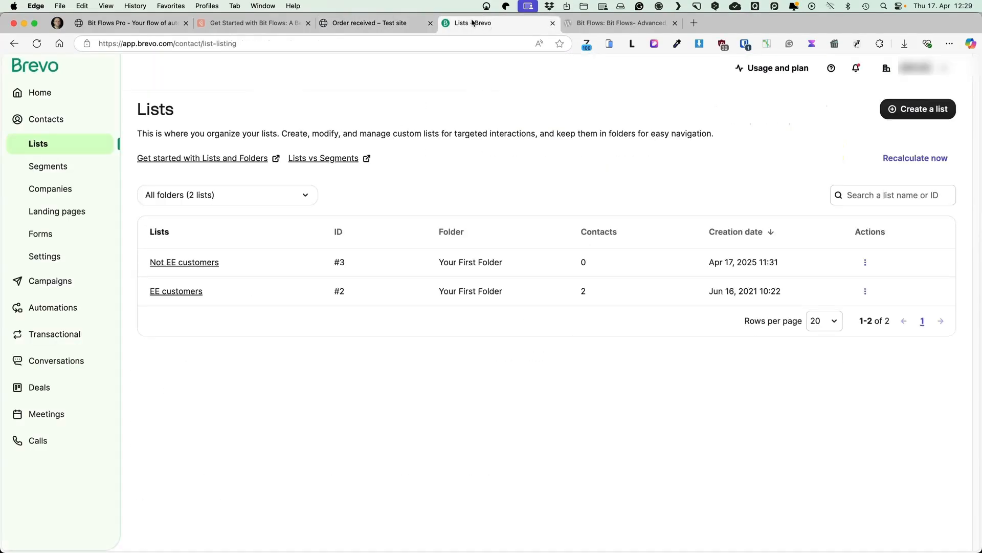
pyautogui.click(36, 43)
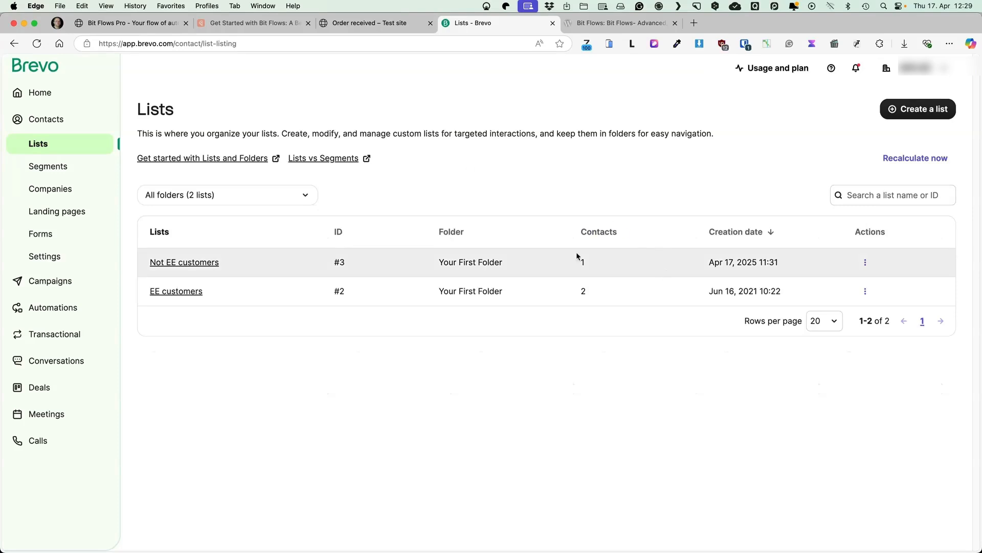
pyautogui.click(208, 262)
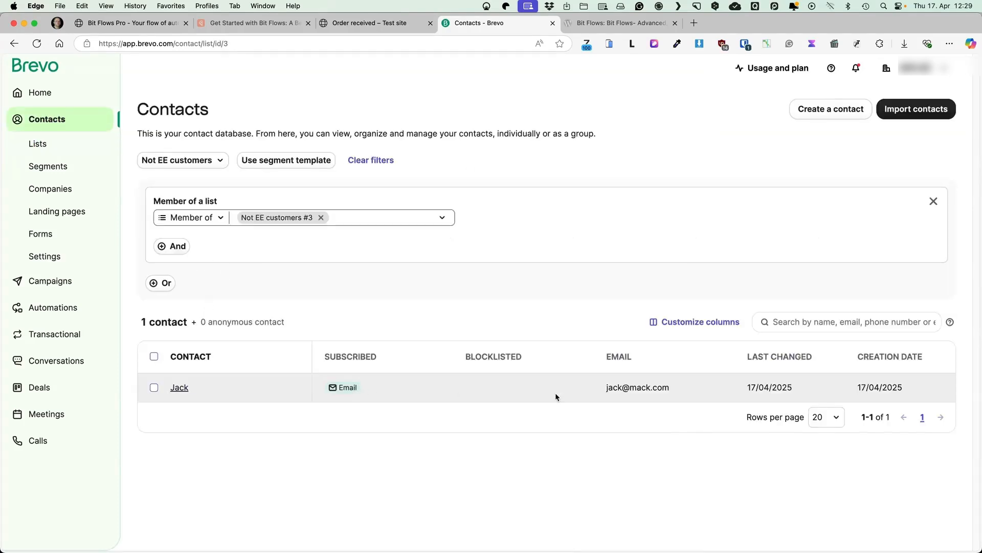
# Switch to the Woo to Brevo flow in Bit Flows and clear the app search to show all apps
pyautogui.click(131, 23)
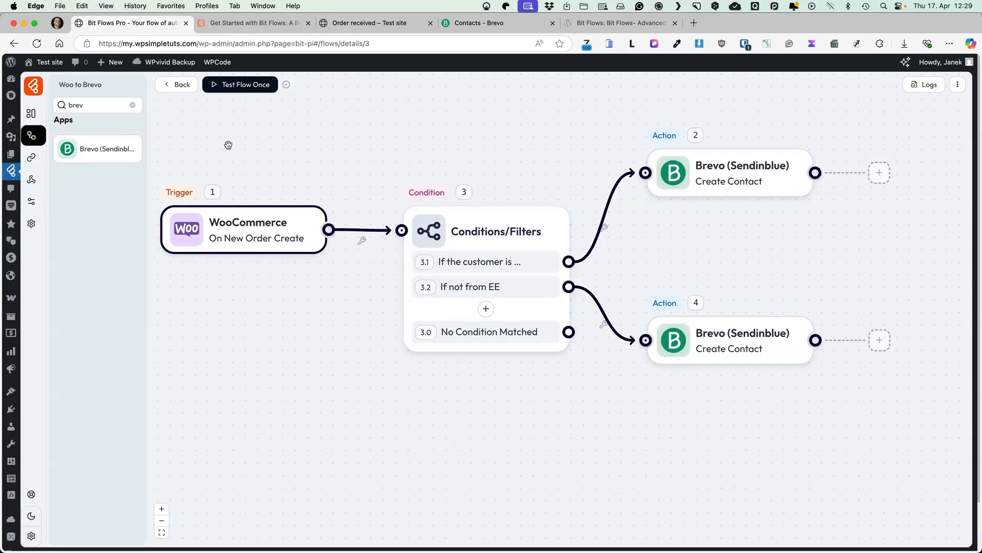
pyautogui.click(132, 105)
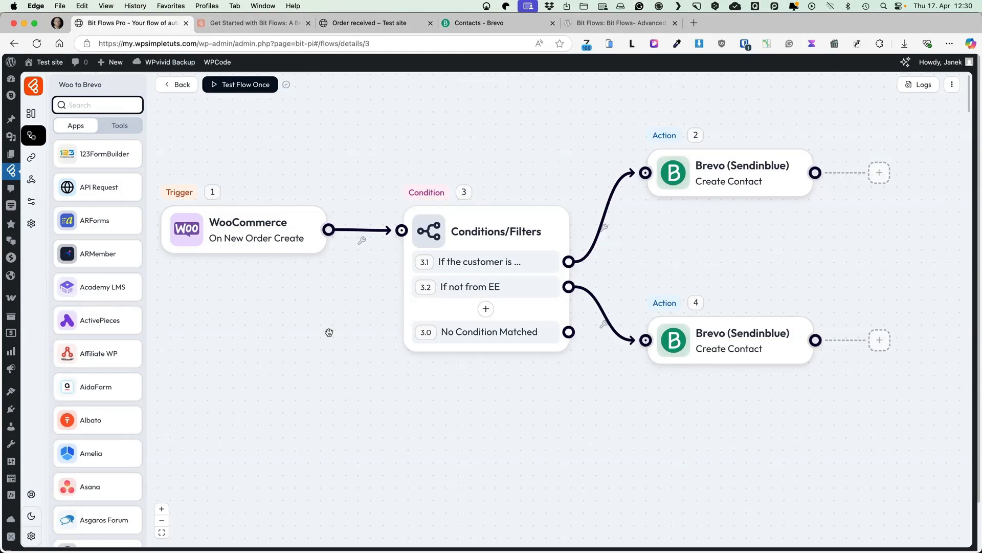
pyautogui.moveTo(329, 333); pyautogui.dragTo(372, 357)
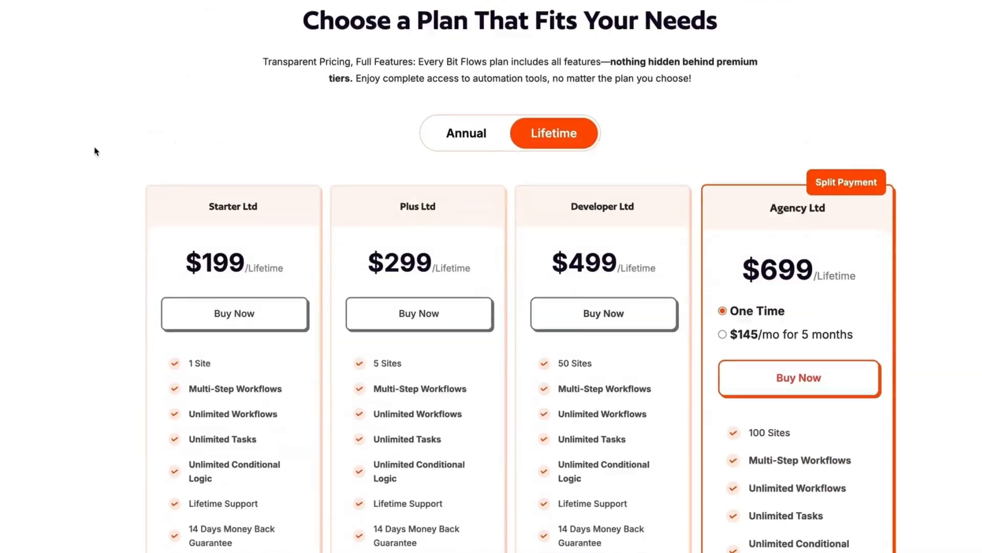
# Compare the annual and lifetime pricing plans on the Bit Flows website
pyautogui.scroll(-2, 95, 151)
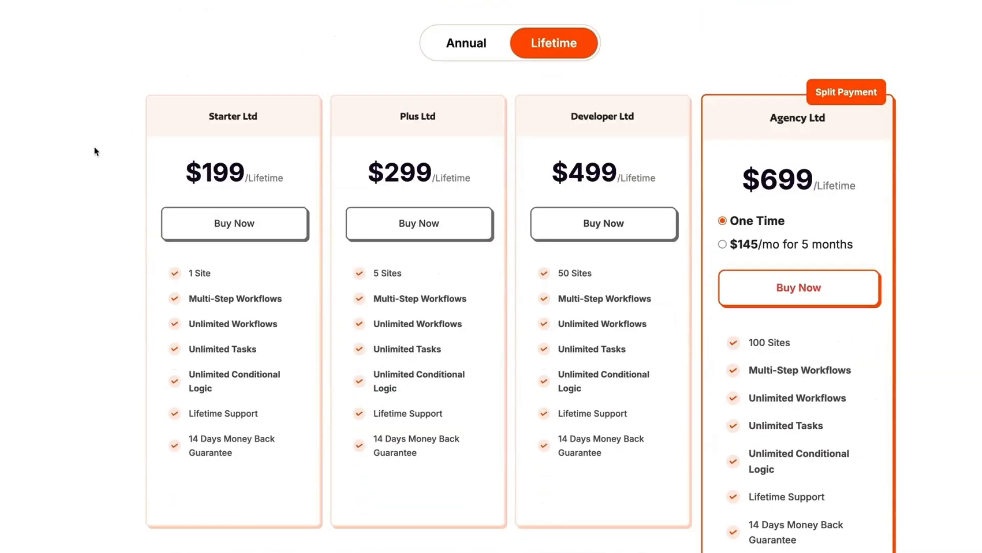
pyautogui.click(434, 48)
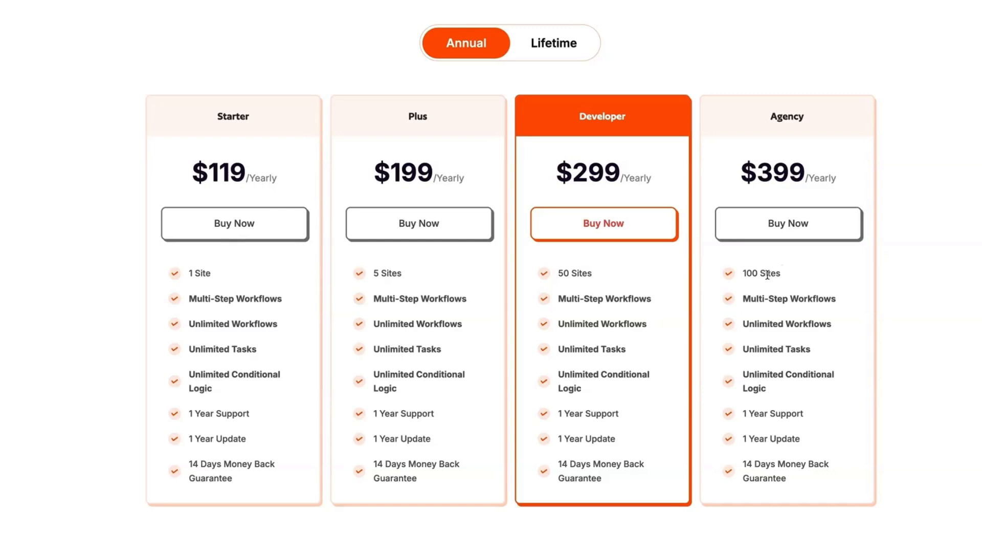
pyautogui.click(574, 53)
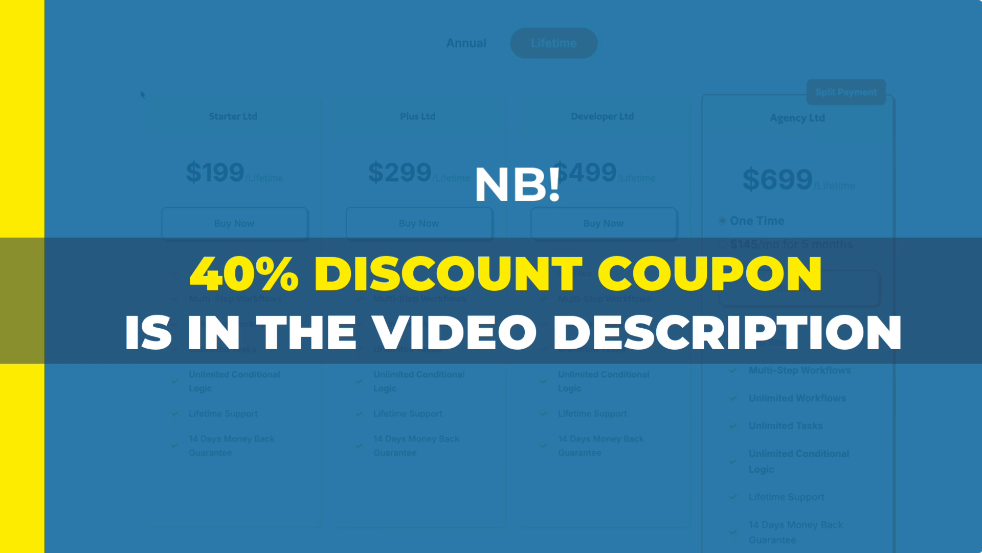
pyautogui.scroll(-1, 110, 95)
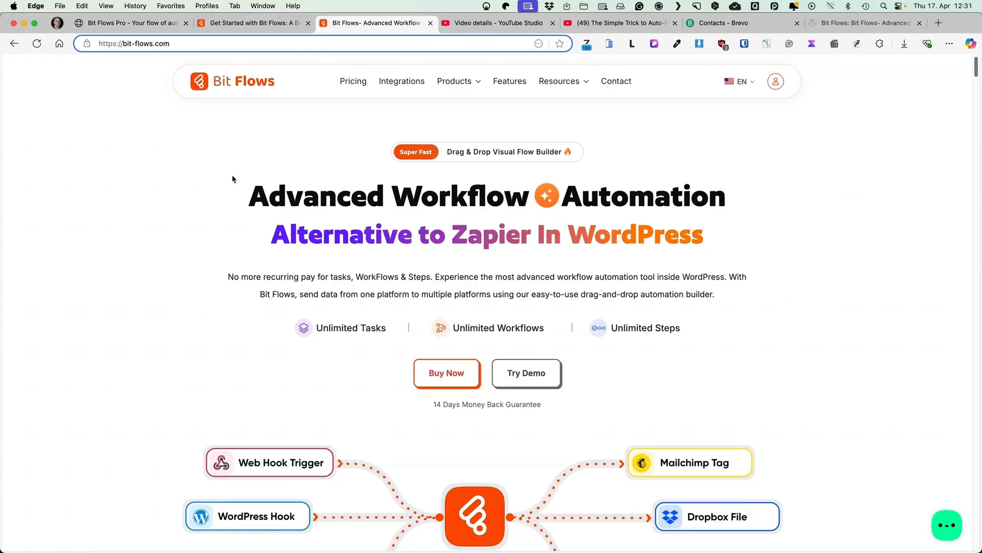
# Show the overview of available products on the Bit Flows website
pyautogui.click(475, 80)
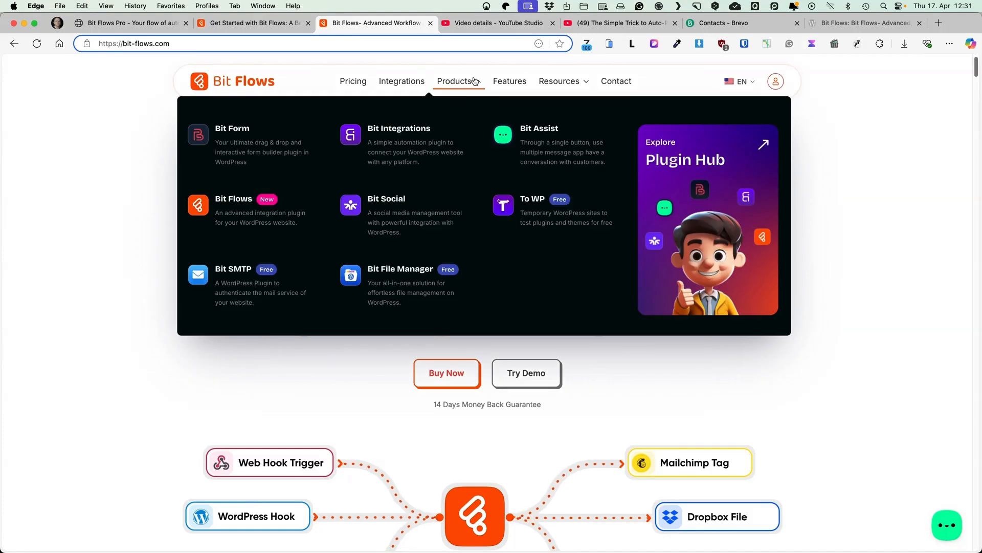